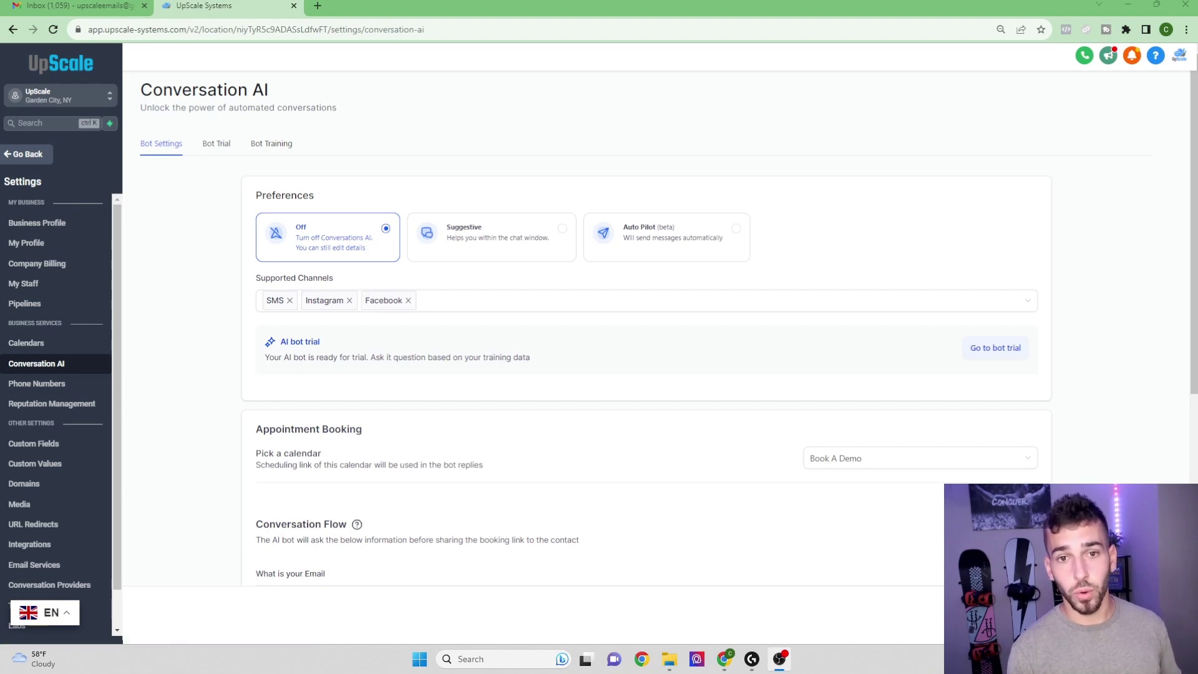
- Open the agency-level company settings and find the Enable Conversation AI option
{"action": "left_click", "coordinate": [88, 97]}
{"action": "left_click", "coordinate": [166, 132]}
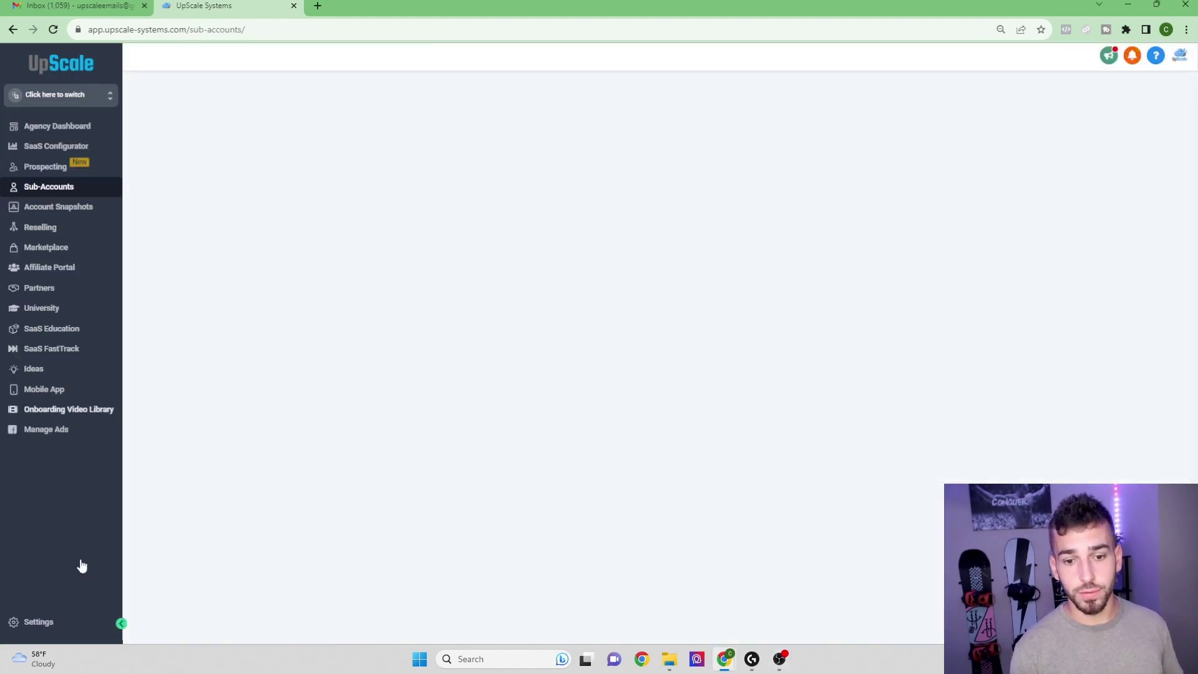
{"action": "left_click", "coordinate": [77, 623]}
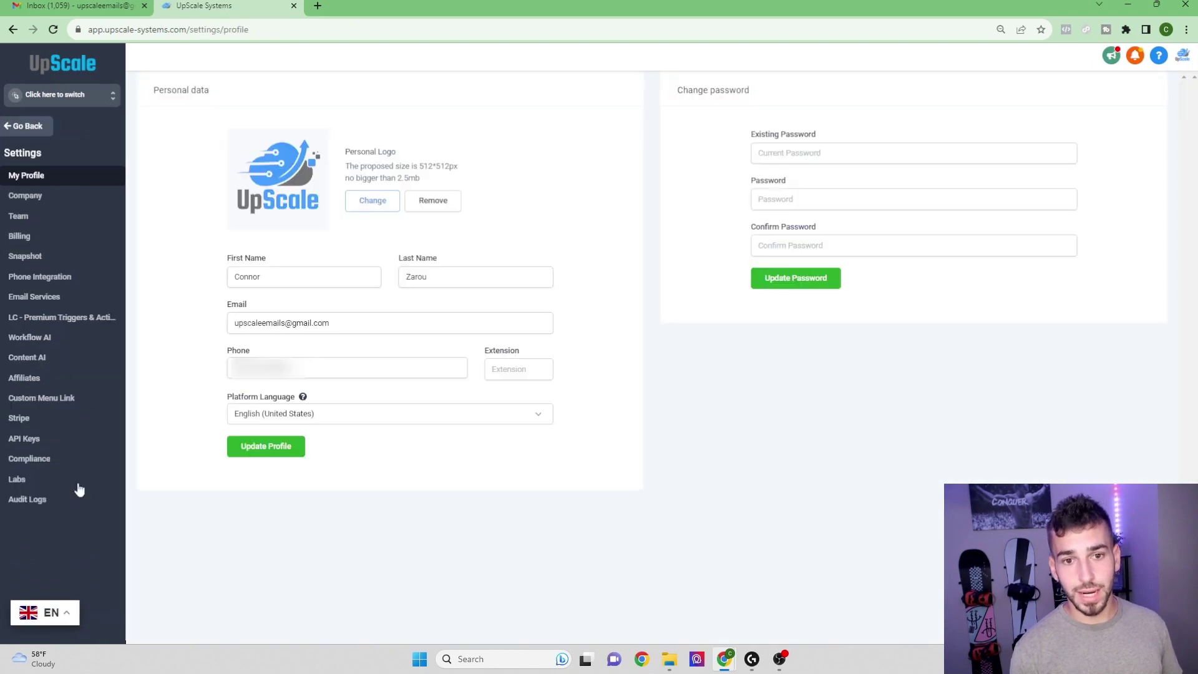
{"action": "left_click", "coordinate": [45, 201]}
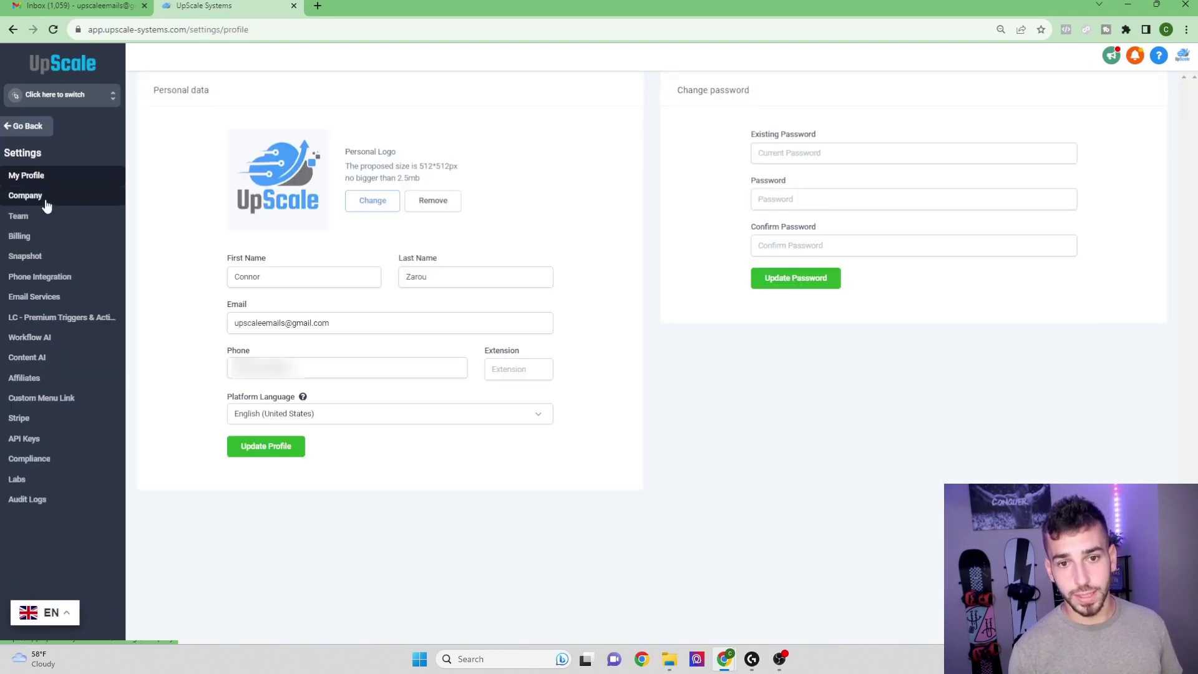
{"action": "scroll", "coordinate": [784, 284], "scroll_direction": "down", "scroll_amount": 3}
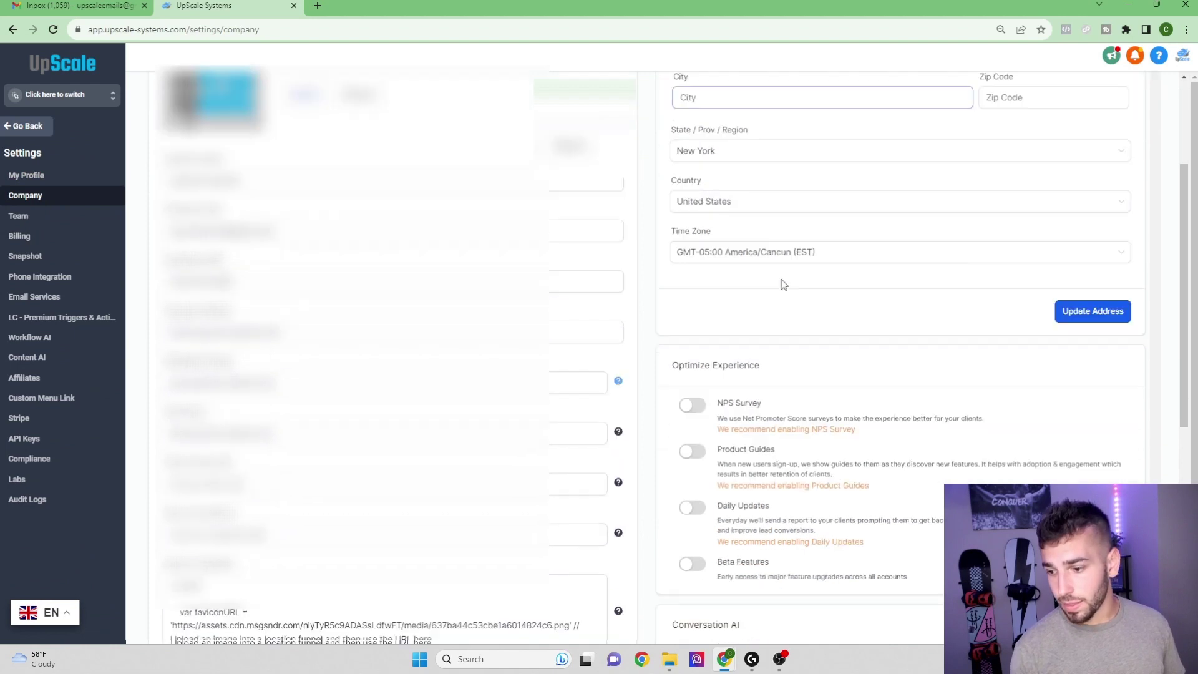
{"action": "scroll", "coordinate": [784, 284], "scroll_direction": "down", "scroll_amount": 5}
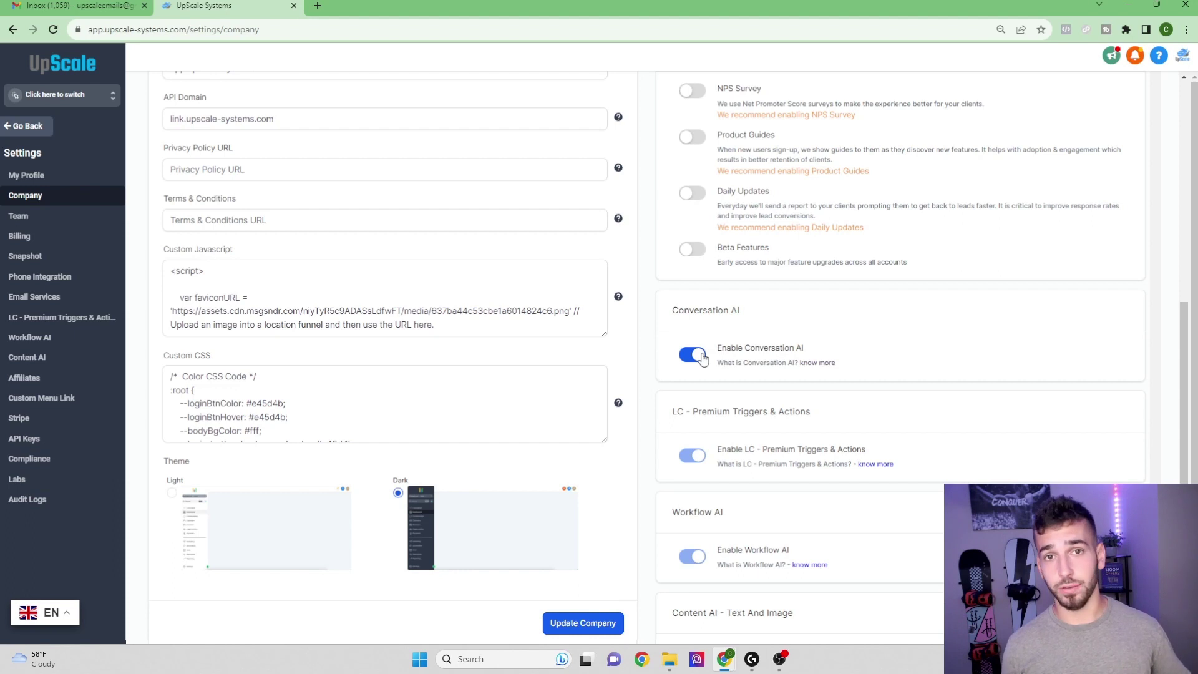
- Switch to the UpScale sub-account and open its Conversation AI settings to review booking, conversation flow and auto-pilot options
{"action": "left_click", "coordinate": [91, 97]}
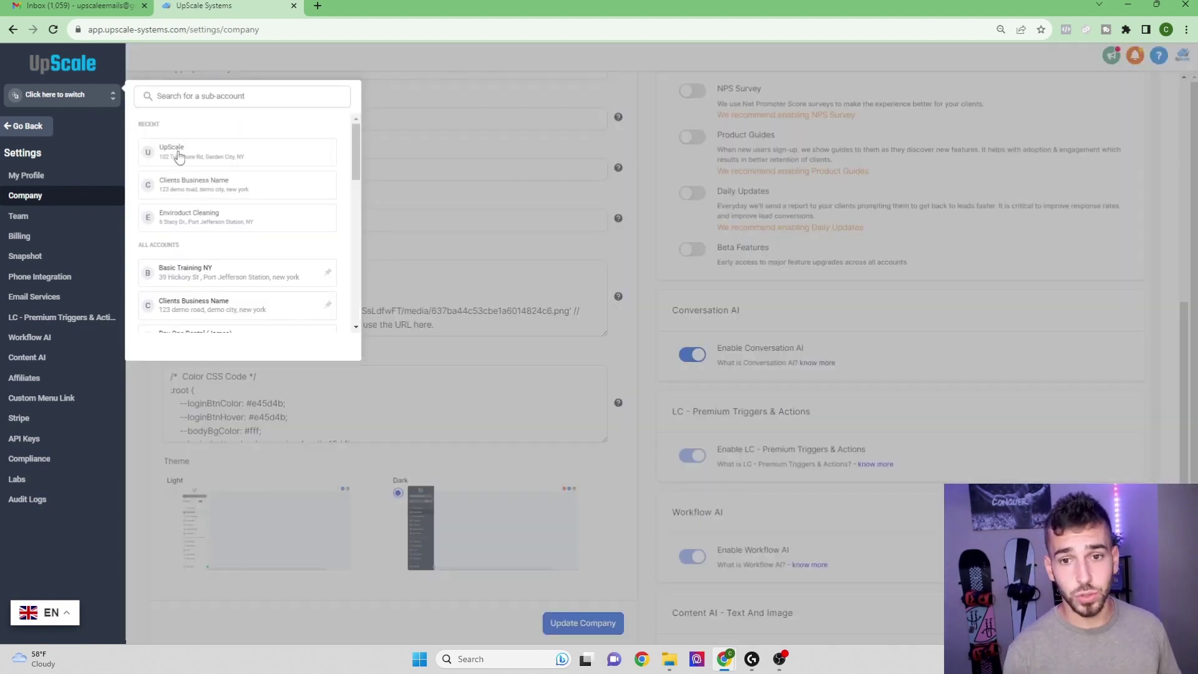
{"action": "left_click", "coordinate": [179, 155]}
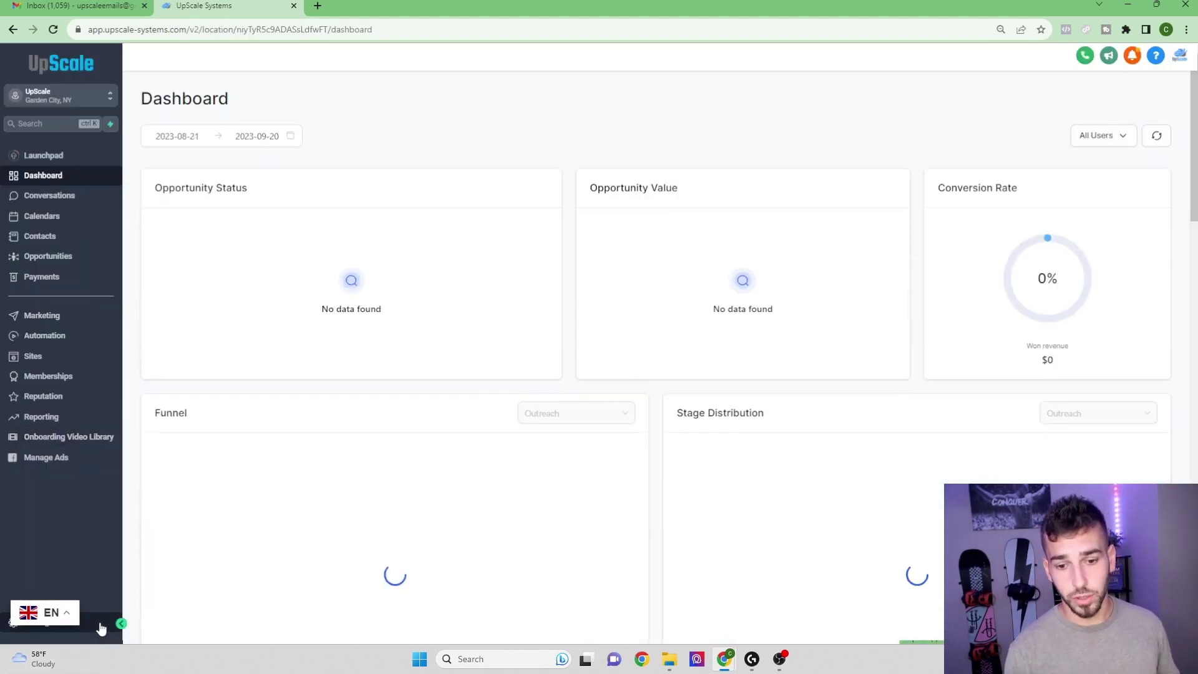
{"action": "left_click", "coordinate": [101, 628]}
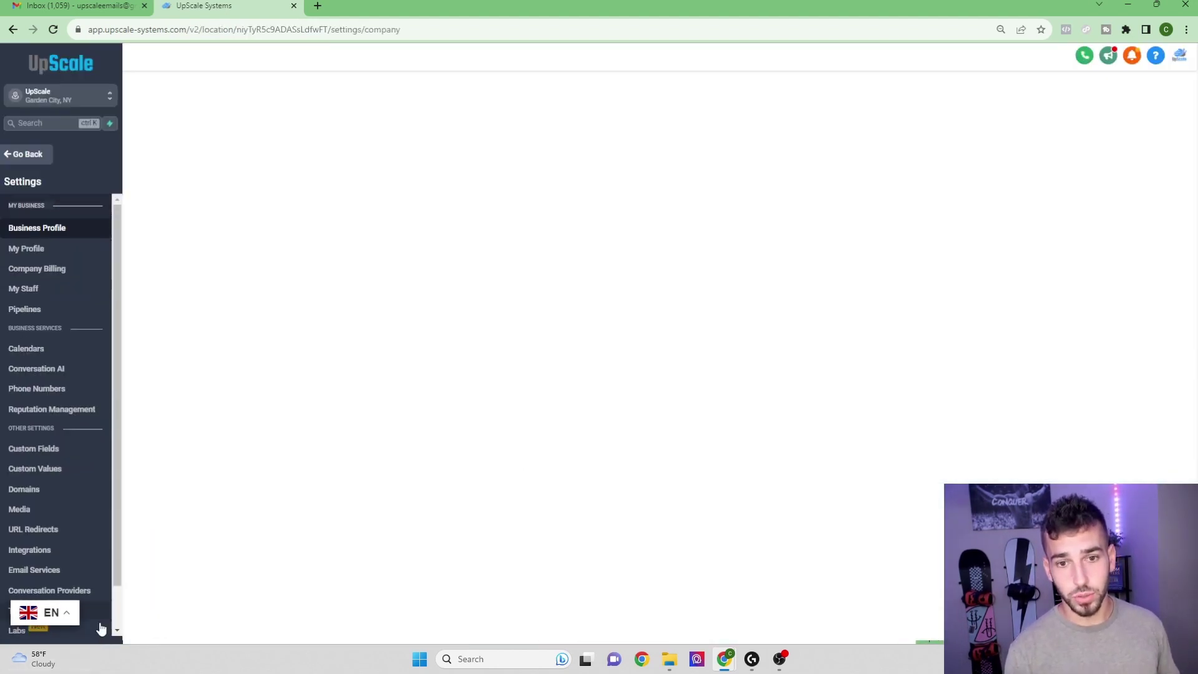
{"action": "left_click", "coordinate": [50, 371]}
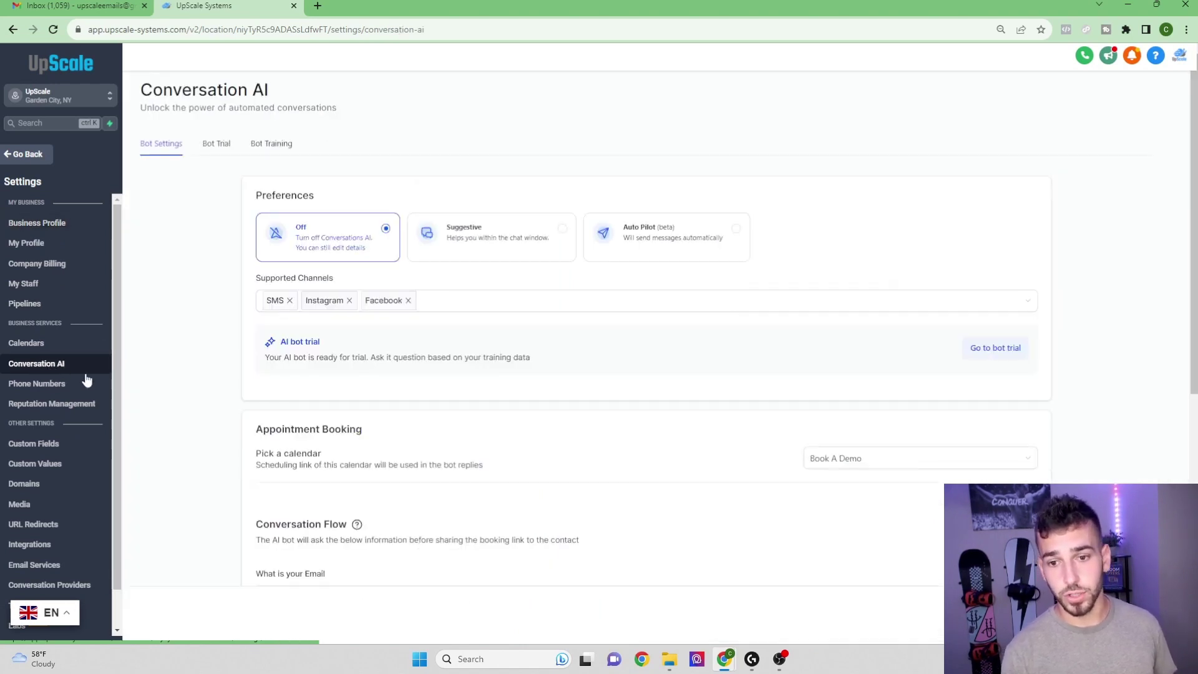
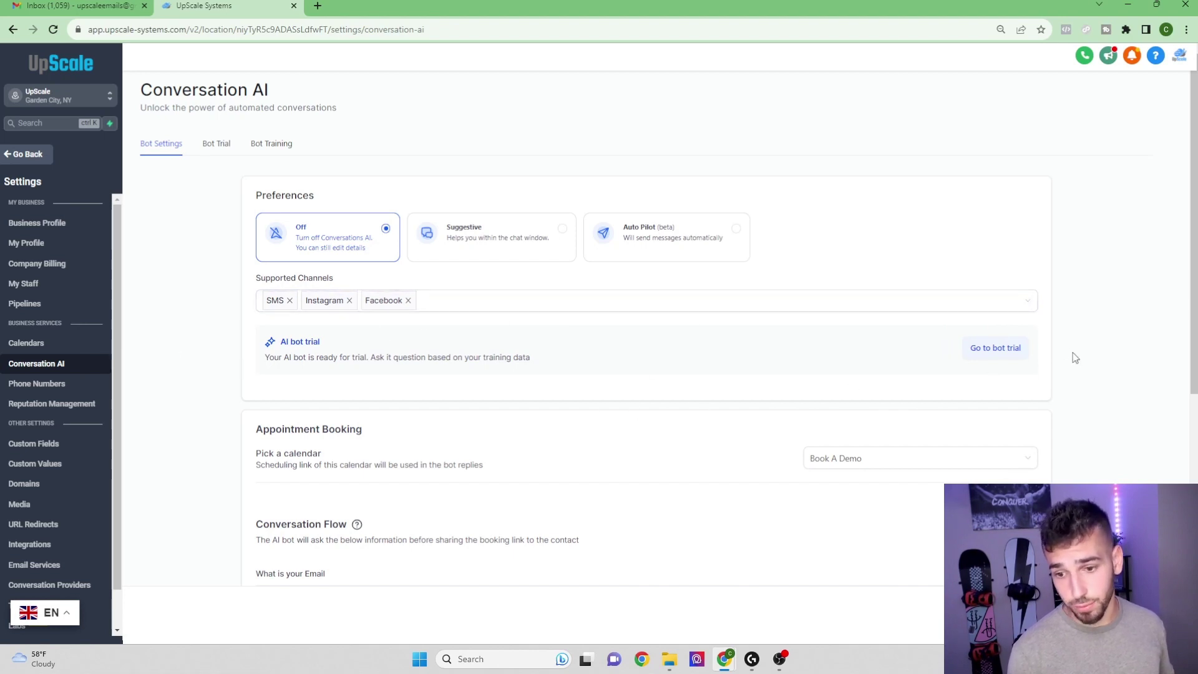
{"action": "scroll", "coordinate": [382, 356], "scroll_direction": "down", "scroll_amount": 1}
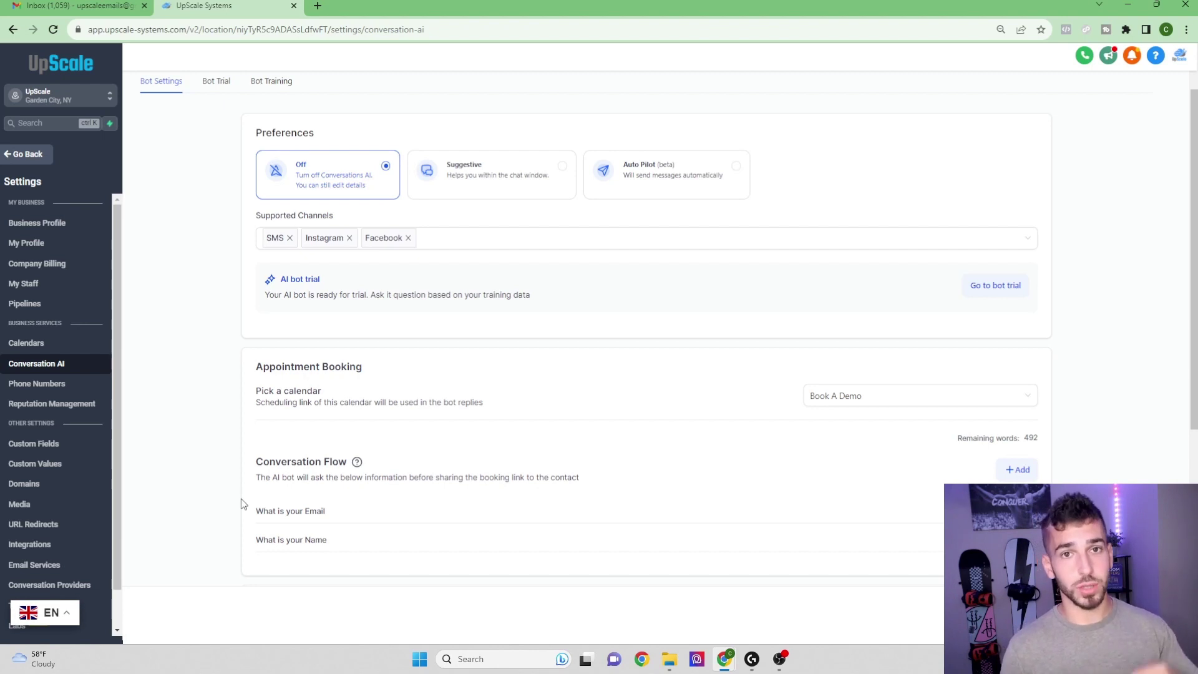
{"action": "scroll", "coordinate": [241, 499], "scroll_direction": "down", "scroll_amount": 5}
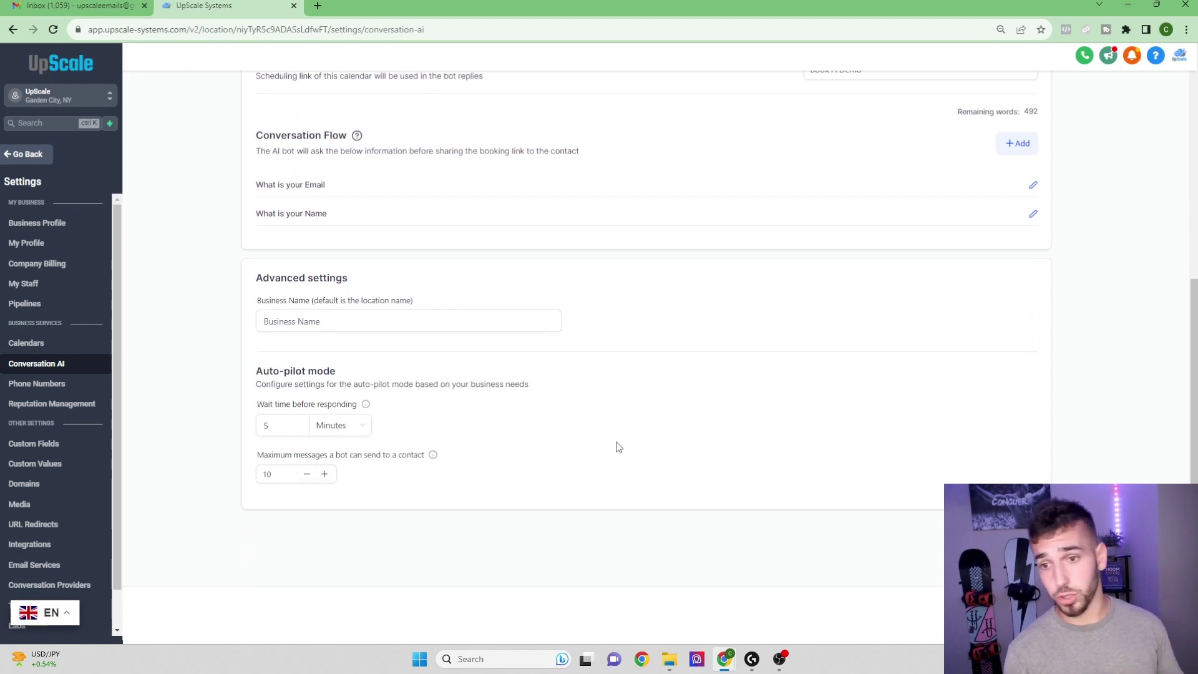
{"action": "scroll", "coordinate": [604, 455], "scroll_direction": "up", "scroll_amount": 6}
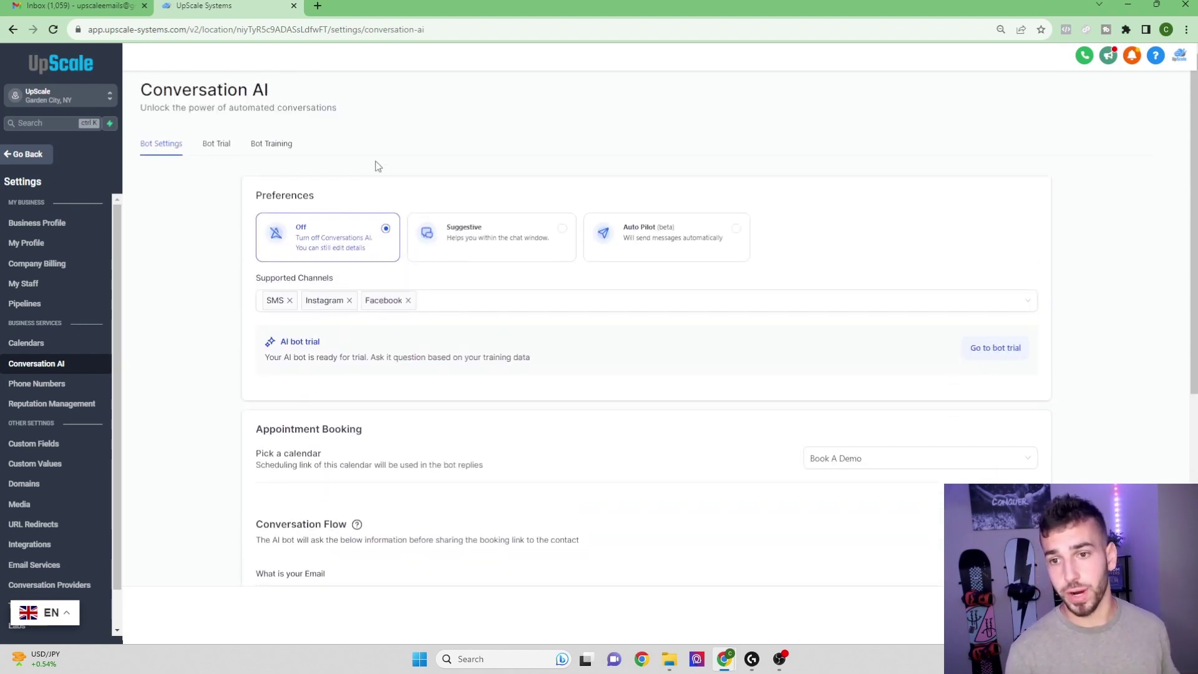
- Open the bot training settings and examine the web crawler's domain entry and its uploaded links
{"action": "left_click", "coordinate": [268, 146]}
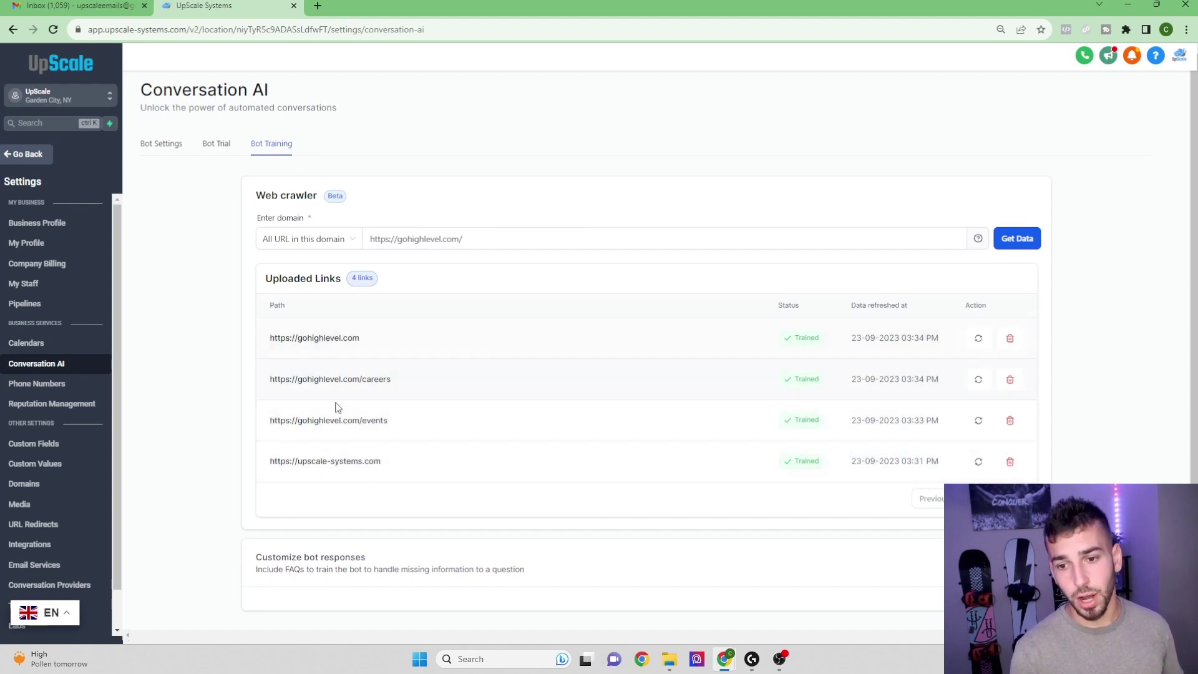
{"action": "left_click", "coordinate": [467, 240]}
{"action": "left_click_drag", "start_coordinate": [466, 240], "coordinate": [359, 239]}
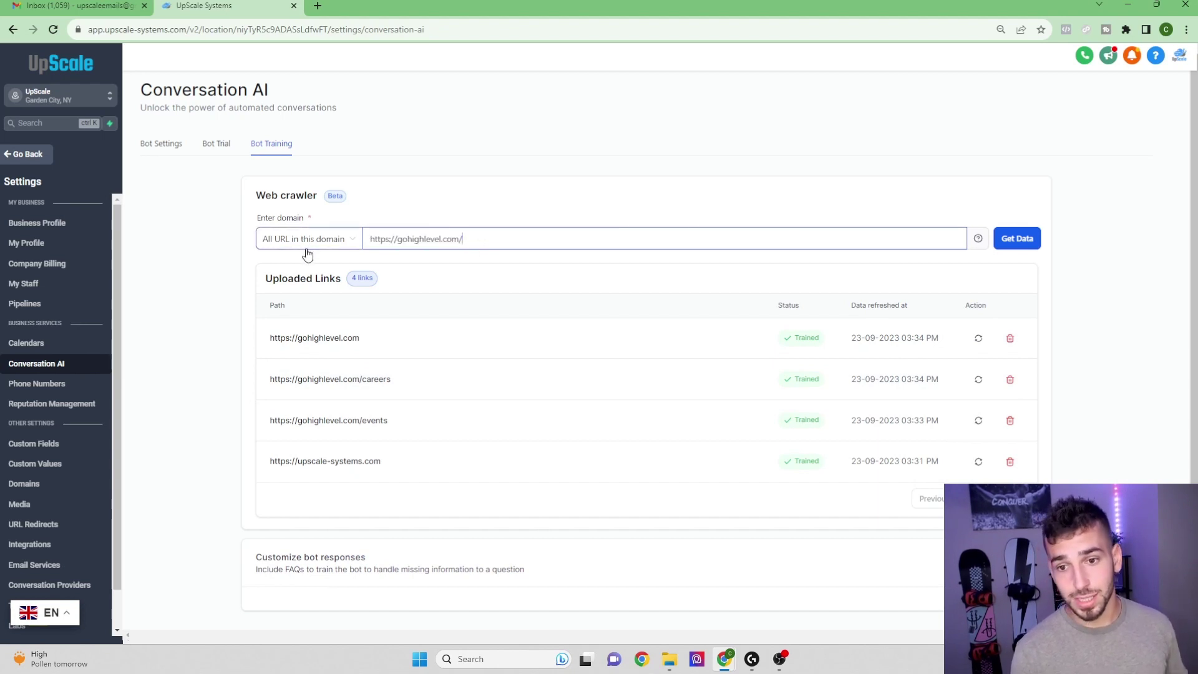
{"action": "left_click", "coordinate": [1014, 240]}
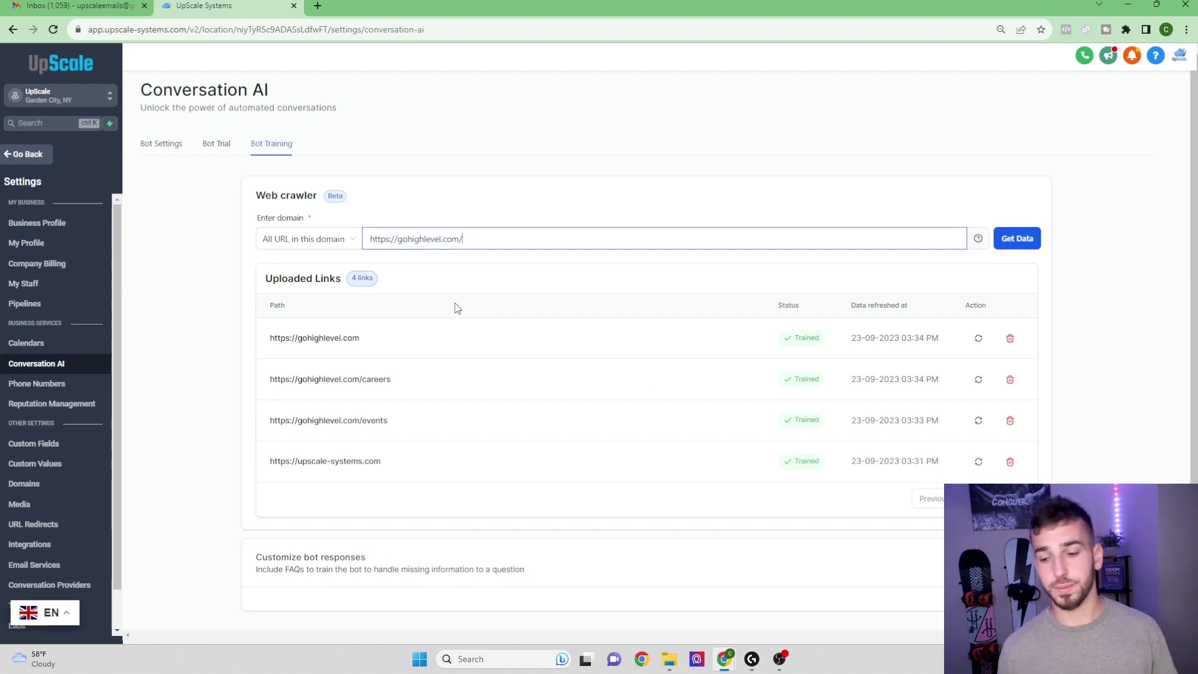
- Add the Q&A "What is the pricing of upscale" with the answer "Upscale has multiple different plans and packages available ranging from $97-$1000."
{"action": "scroll", "coordinate": [458, 307], "scroll_direction": "down", "scroll_amount": 2}
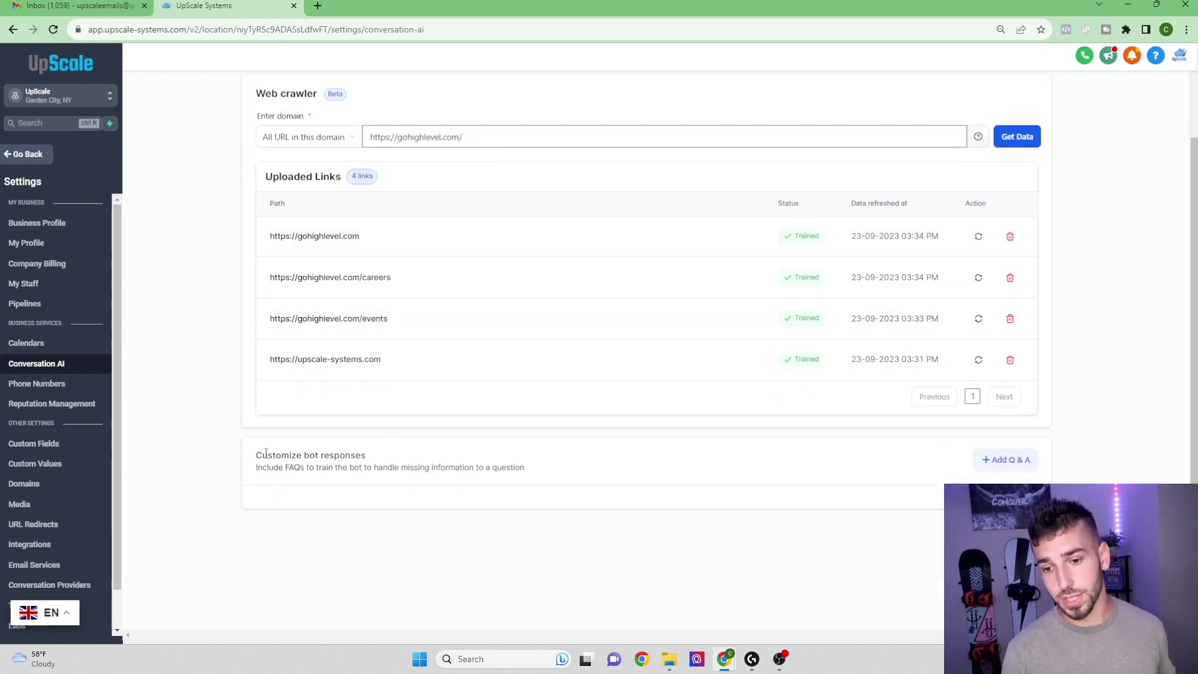
{"action": "left_click_drag", "start_coordinate": [289, 468], "coordinate": [317, 470]}
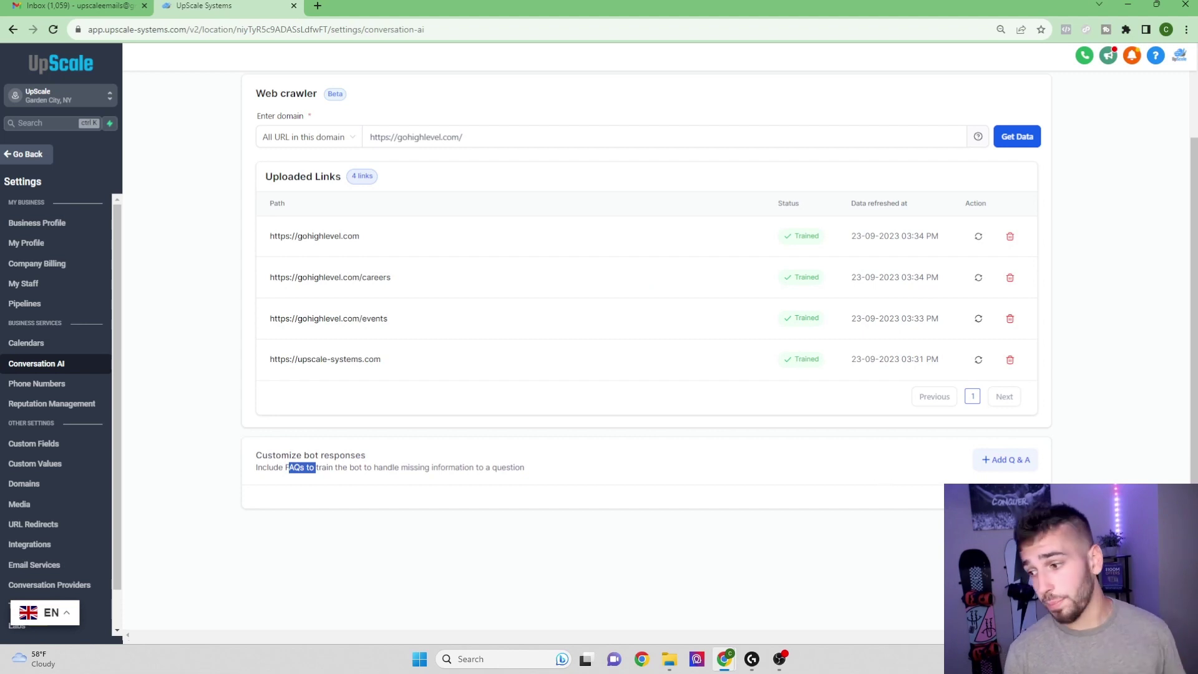
{"action": "left_click", "coordinate": [1006, 462]}
{"action": "left_click", "coordinate": [322, 423]}
{"action": "left_click", "coordinate": [324, 438]}
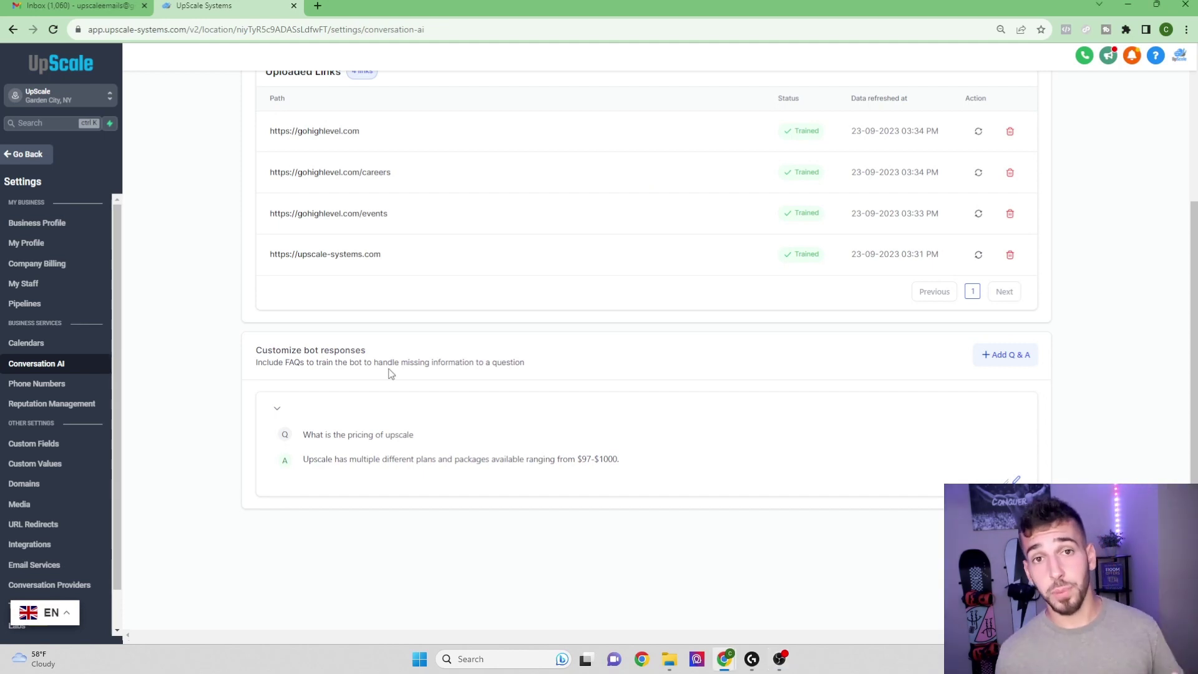
- Open the bot trial chat and send the greeting "hi"
{"action": "scroll", "coordinate": [373, 381], "scroll_direction": "up", "scroll_amount": 4}
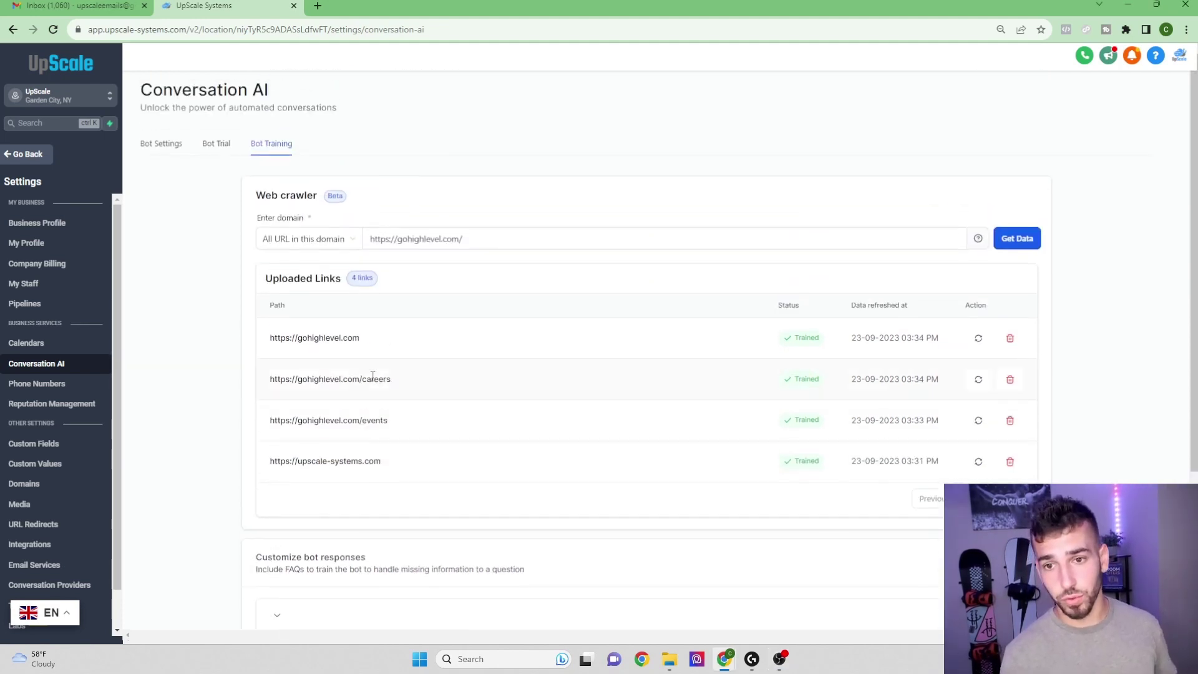
{"action": "left_click", "coordinate": [213, 147]}
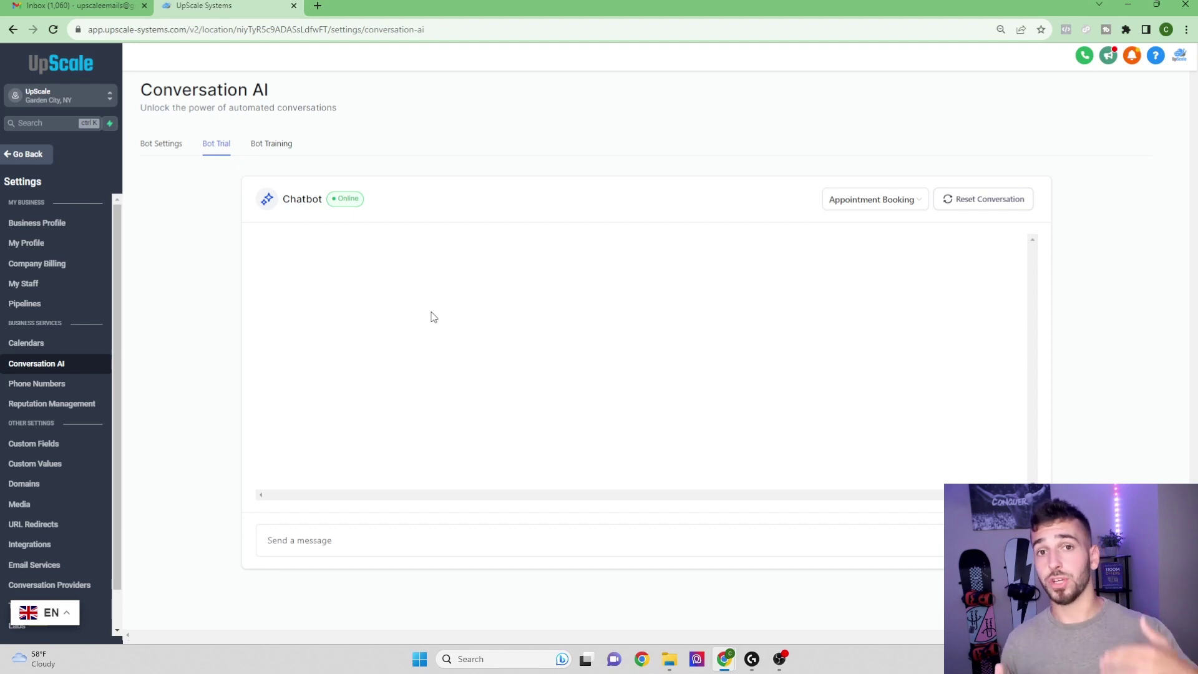
{"action": "left_click", "coordinate": [339, 541]}
{"action": "type", "text": "hi"}
{"action": "key", "text": "Return"}
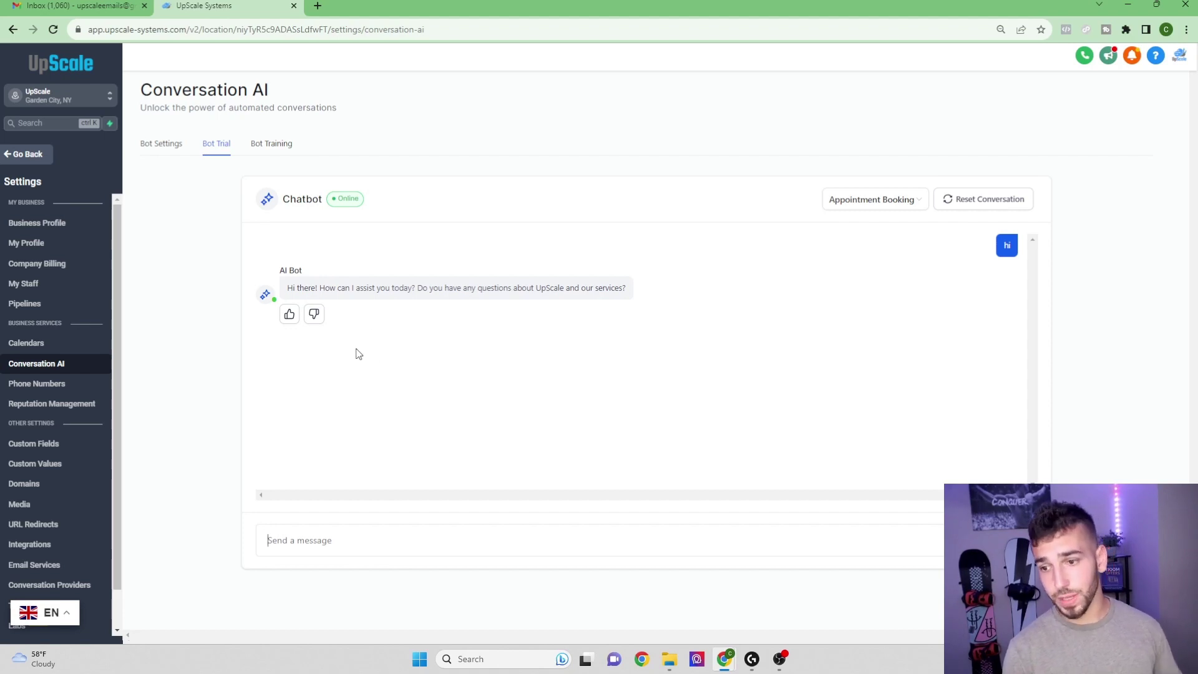
- Send the trial bot "yes what is upscale", followed by "i would like to book a demo"
{"action": "left_click", "coordinate": [315, 535]}
{"action": "type", "text": "yes what i"}
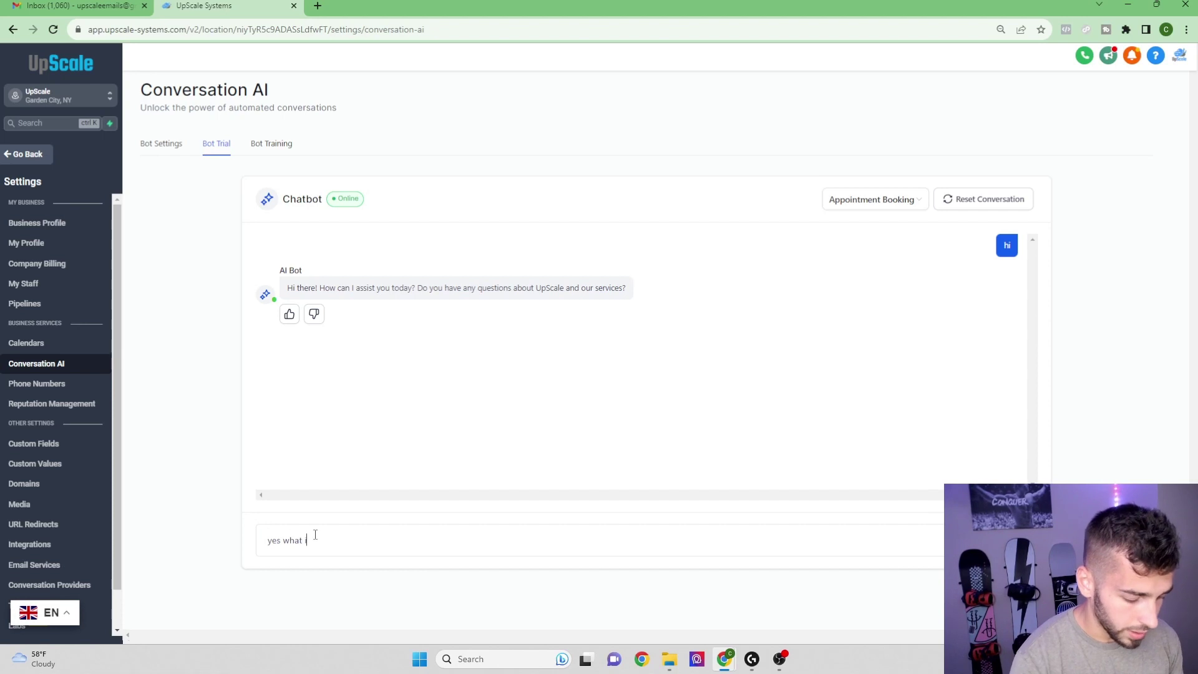
{"action": "type", "text": "s upscale"}
{"action": "key", "text": "Return"}
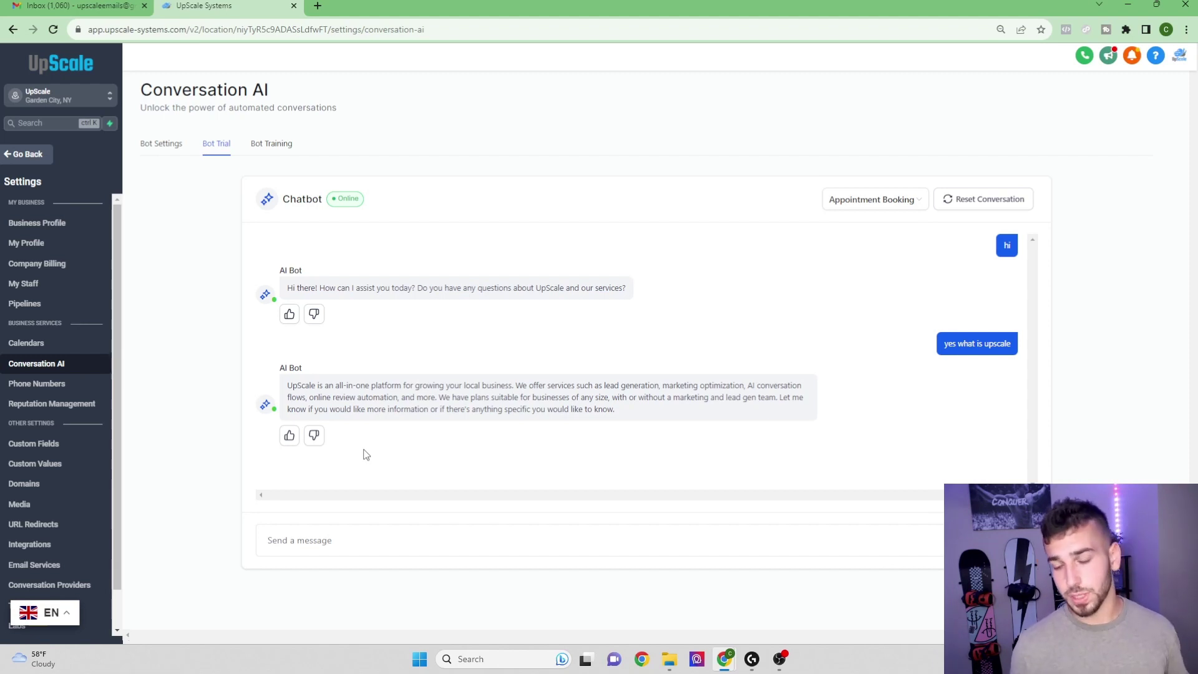
{"action": "type", "text": "i would like to book a demo"}
{"action": "key", "text": "Return"}
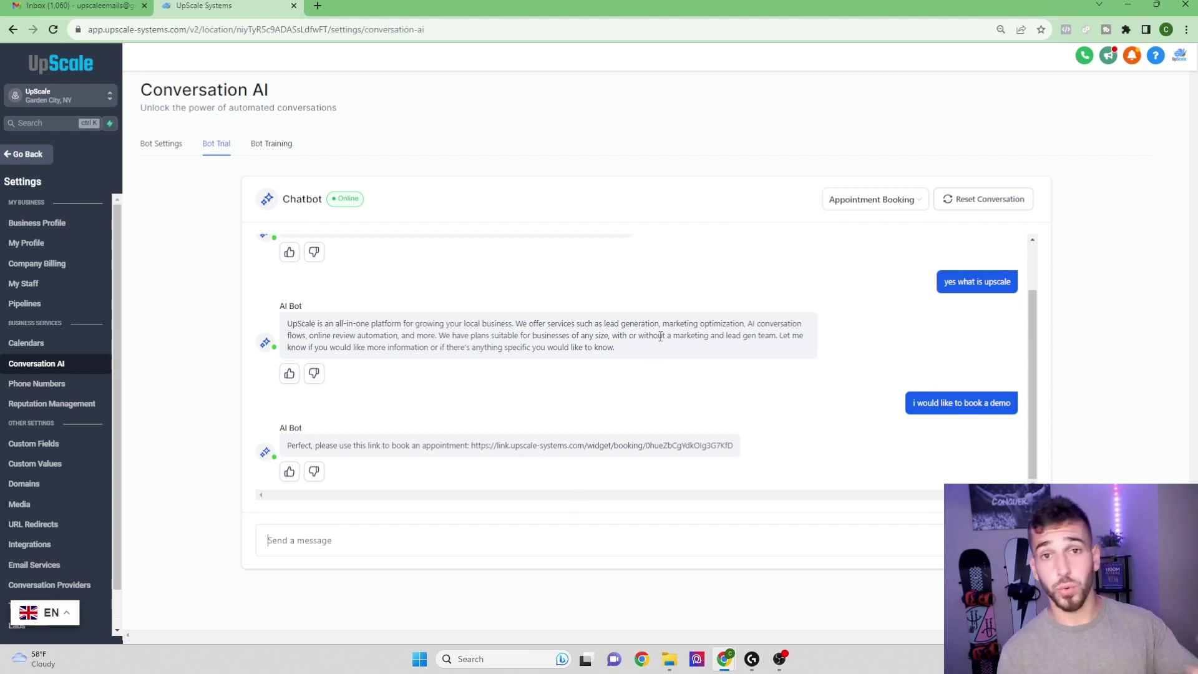
- Reset the trial conversation and ask the bot "what is better upscale or gohighlevel"
{"action": "left_click", "coordinate": [976, 199]}
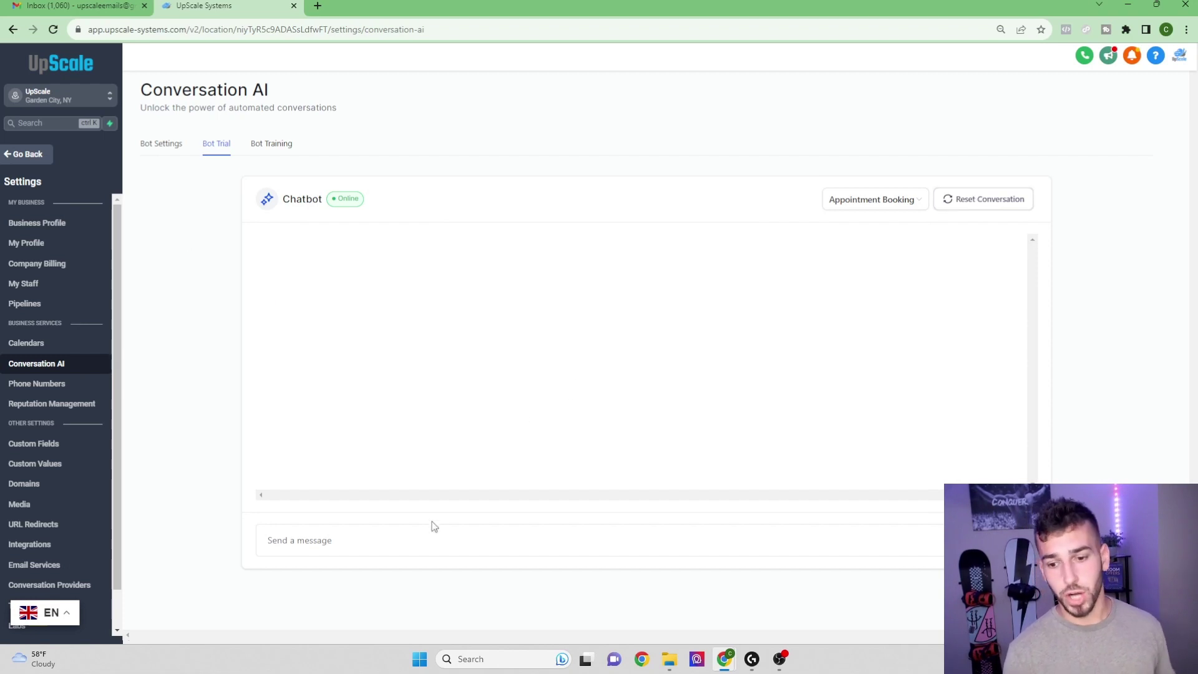
{"action": "left_click", "coordinate": [384, 531]}
{"action": "type", "text": "what i"}
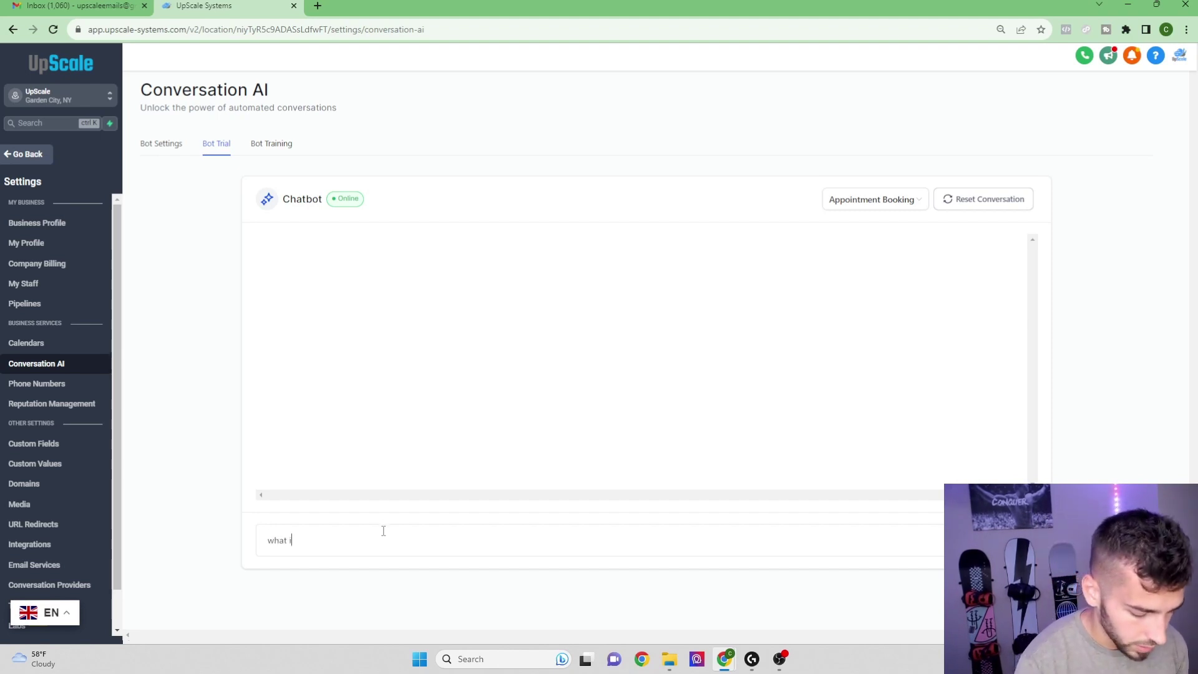
{"action": "type", "text": "s better upscal"}
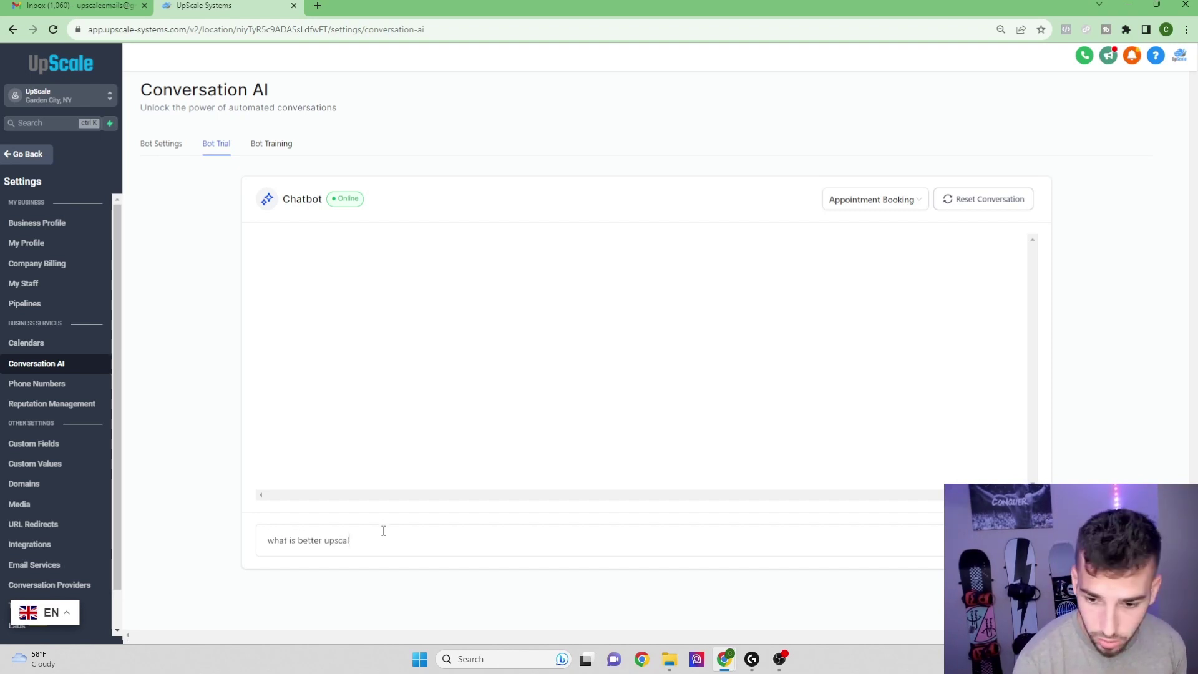
{"action": "type", "text": "e or gohighled"}
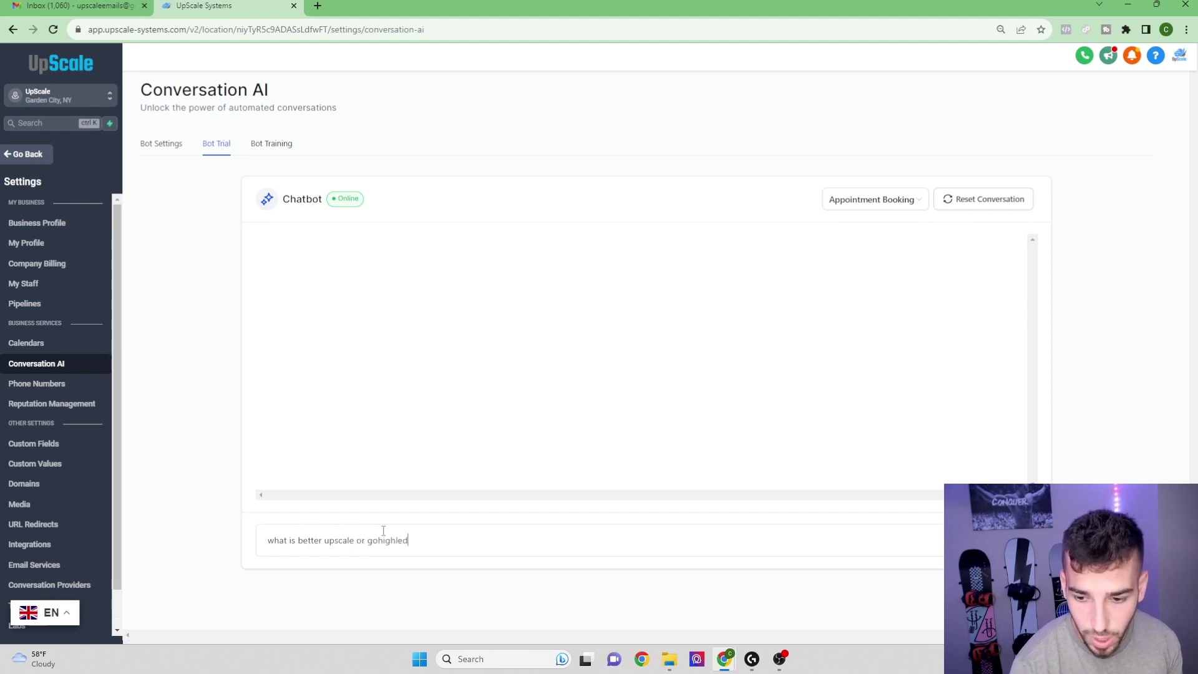
{"action": "type", "text": "vel"}
{"action": "key", "text": "Return"}
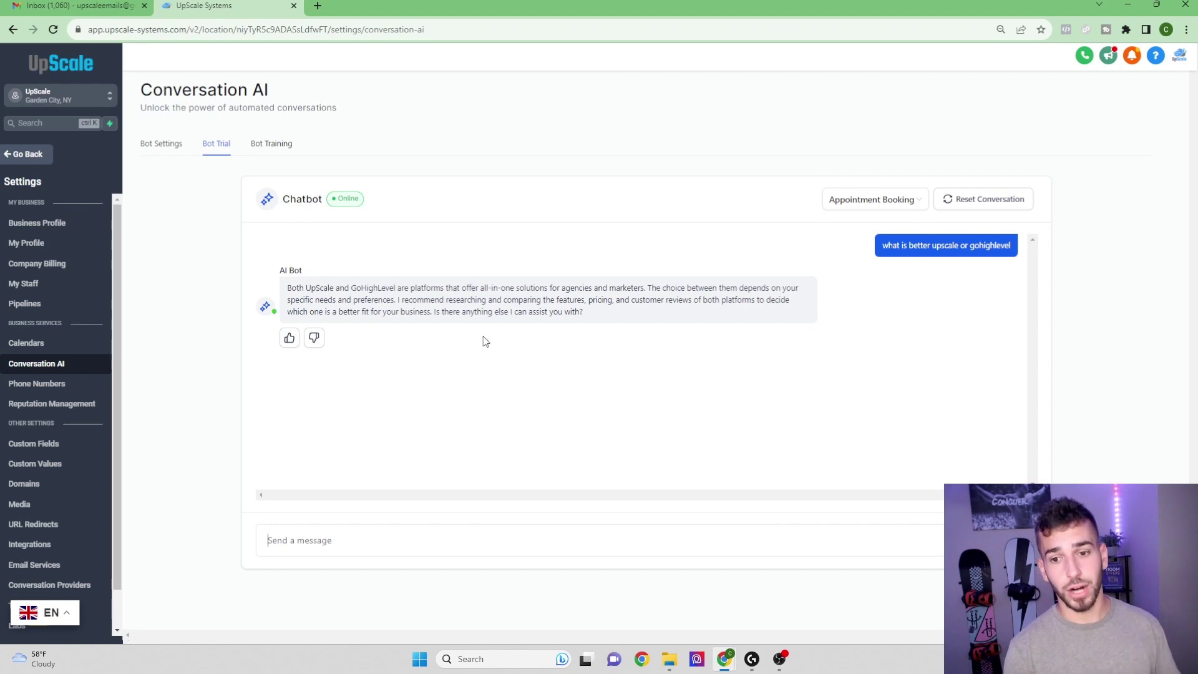
- Rate the bot's comparison answer negatively and train the bot with the unedited question and answer
{"action": "left_click", "coordinate": [315, 339]}
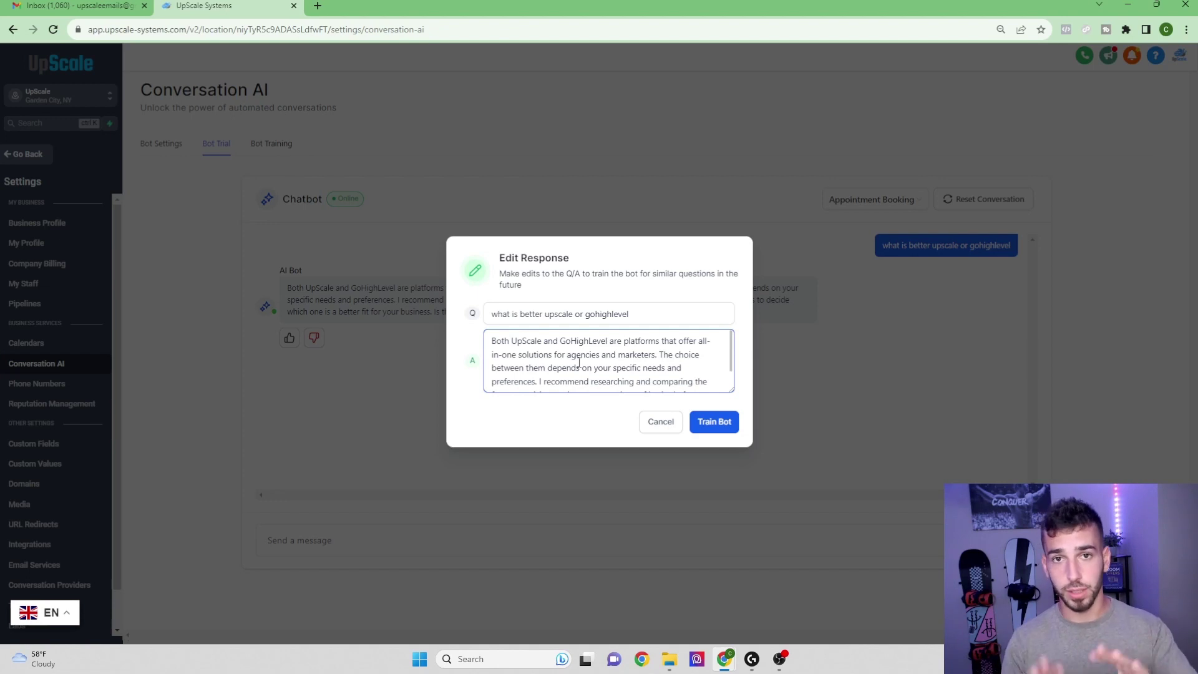
{"action": "scroll", "coordinate": [579, 362], "scroll_direction": "down", "scroll_amount": 2}
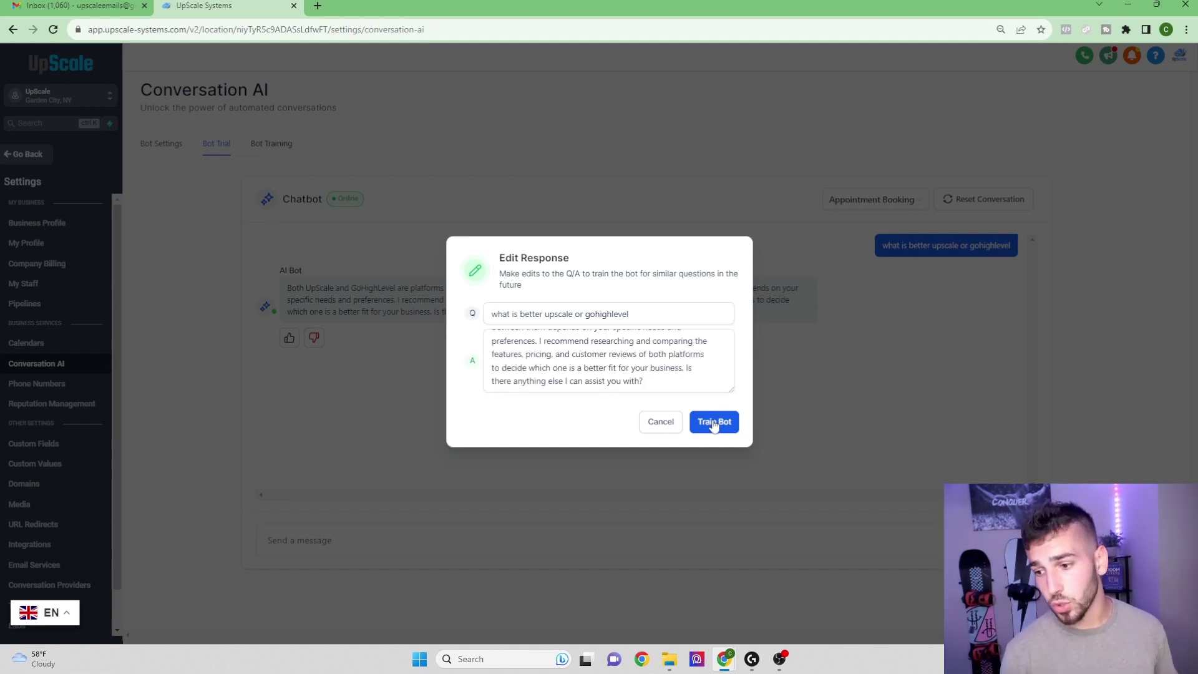
{"action": "left_click", "coordinate": [715, 425]}
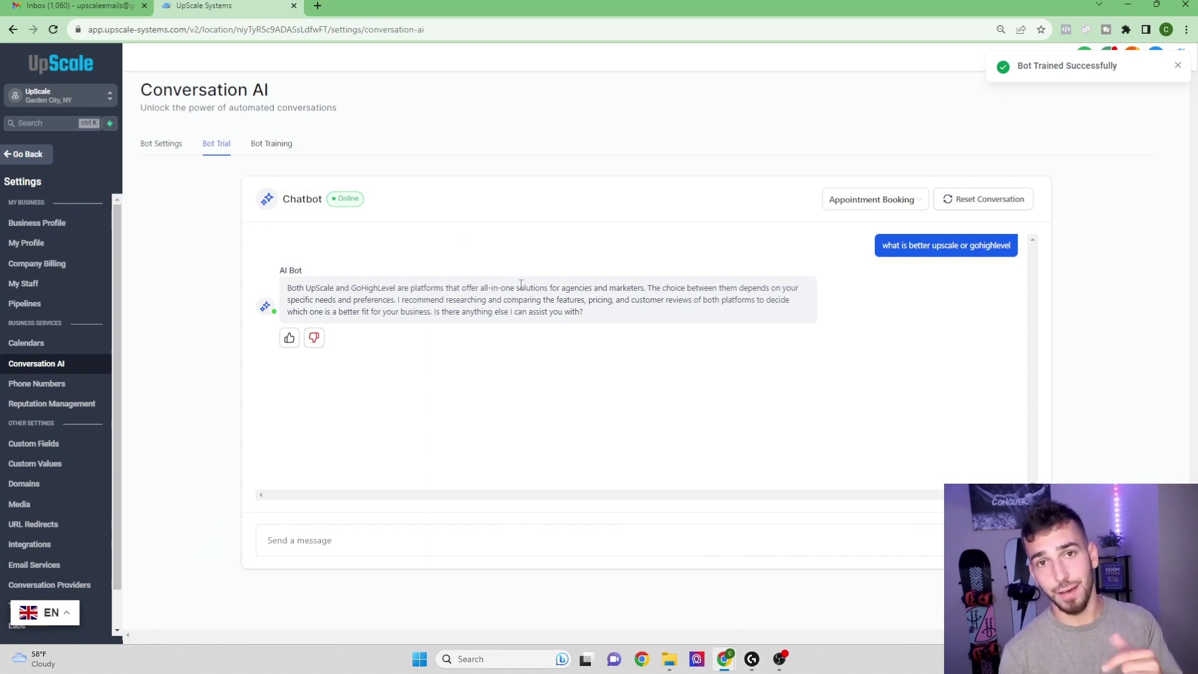
- Check the custom Q&A list in the bot training, and return to the advanced auto-pilot options in the bot settings
{"action": "left_click", "coordinate": [270, 144]}
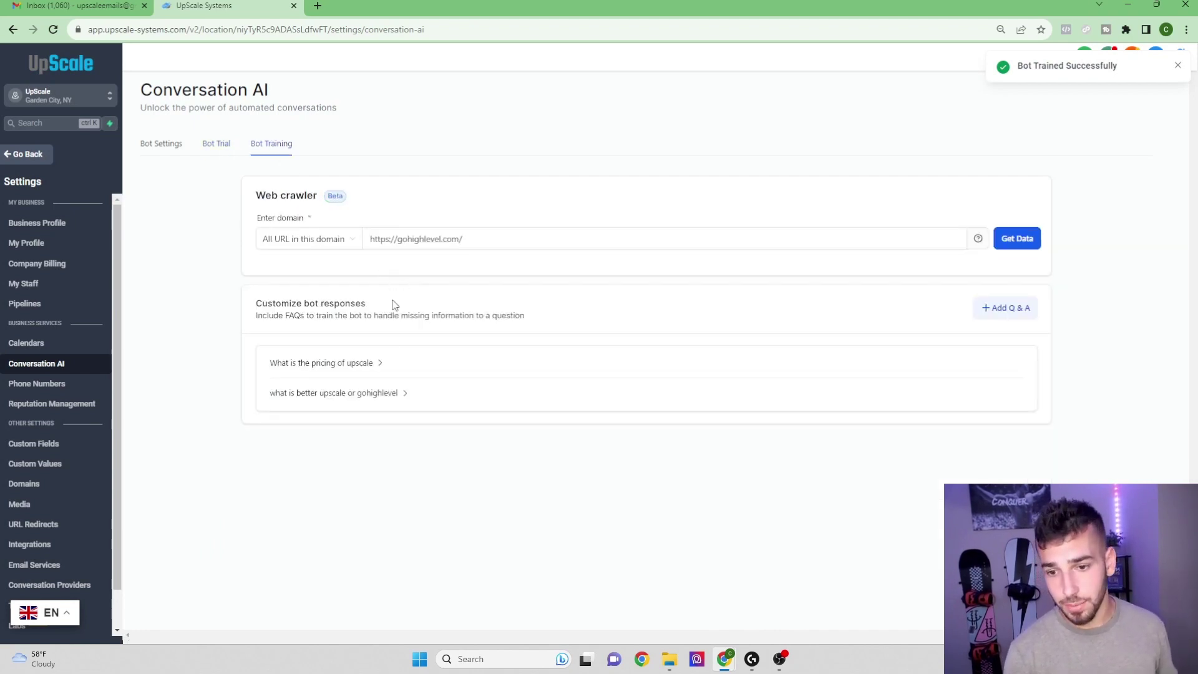
{"action": "left_click", "coordinate": [176, 148]}
{"action": "scroll", "coordinate": [310, 369], "scroll_direction": "down", "scroll_amount": 6}
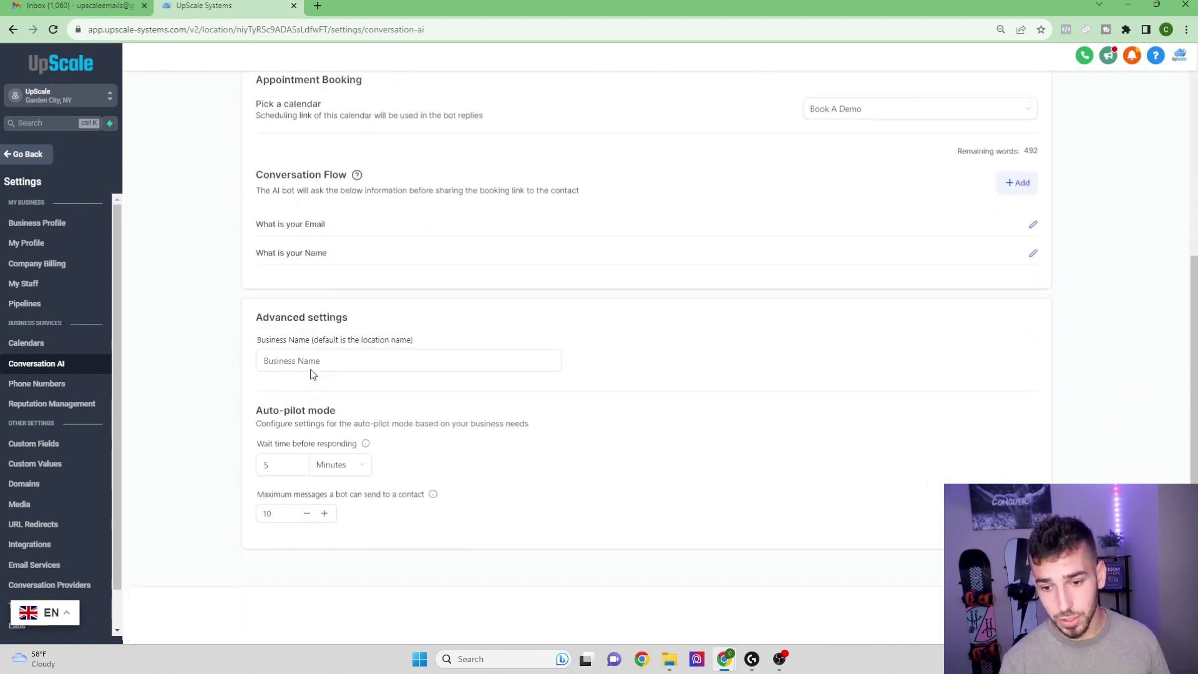
- Set the bot's business name to Upscale and the auto-pilot wait time before responding to 2 minutes
{"action": "left_click", "coordinate": [315, 321]}
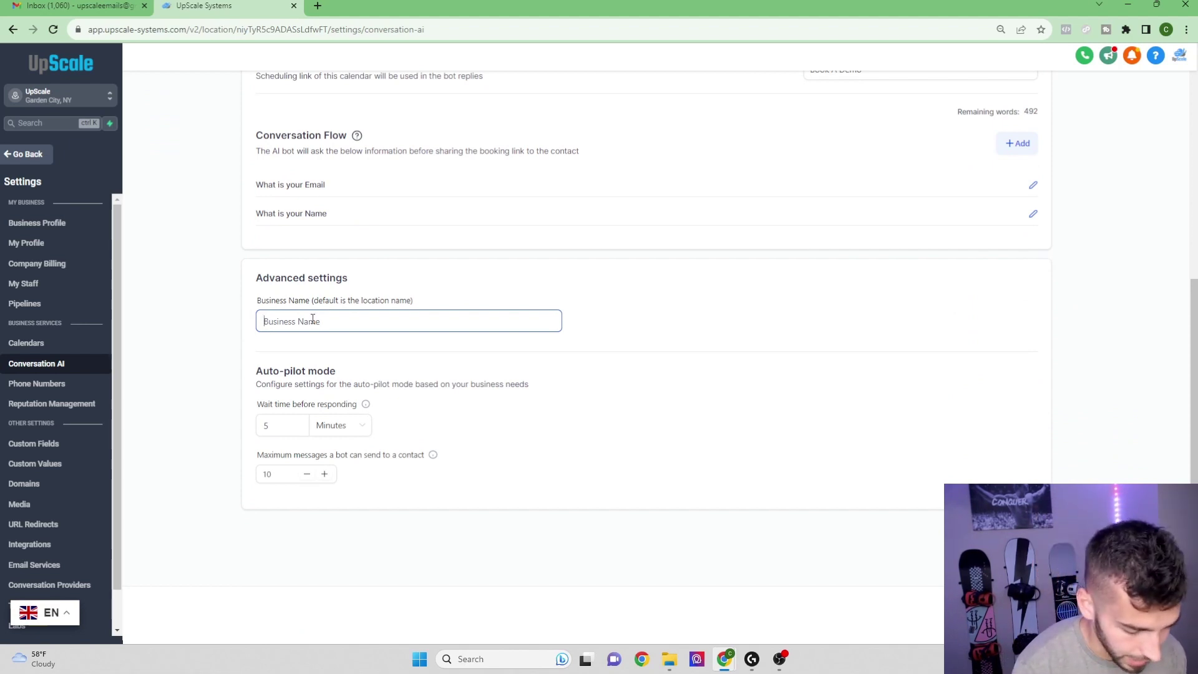
{"action": "type", "text": "Upscale"}
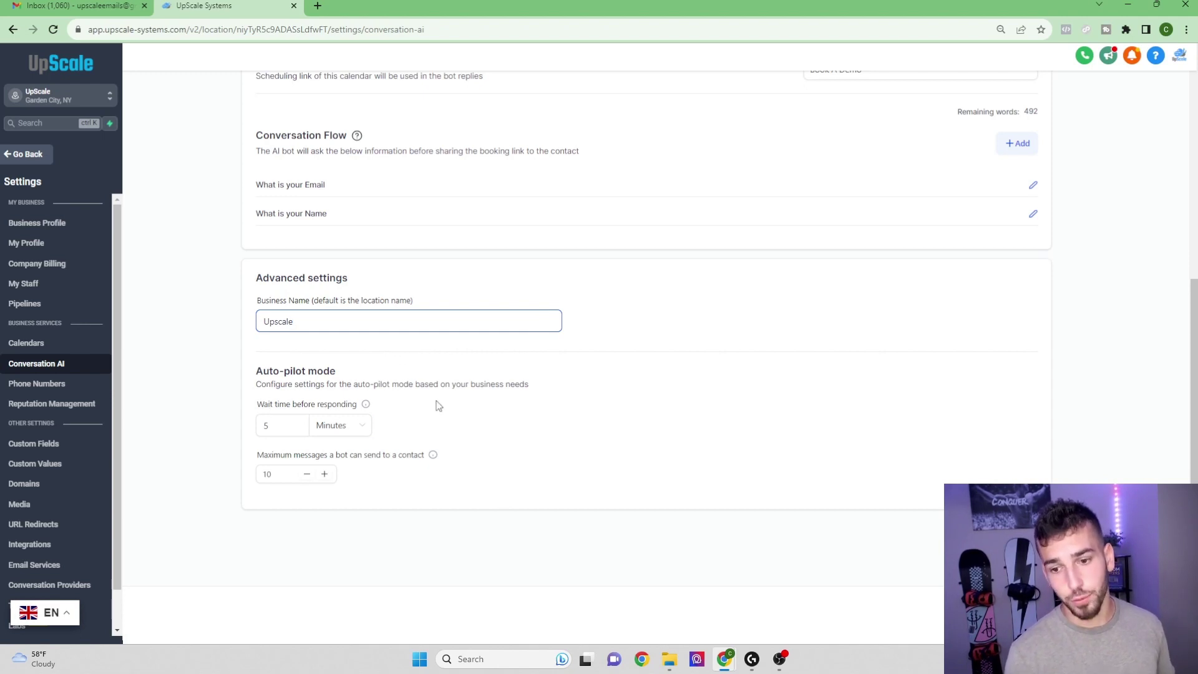
{"action": "left_click", "coordinate": [273, 425]}
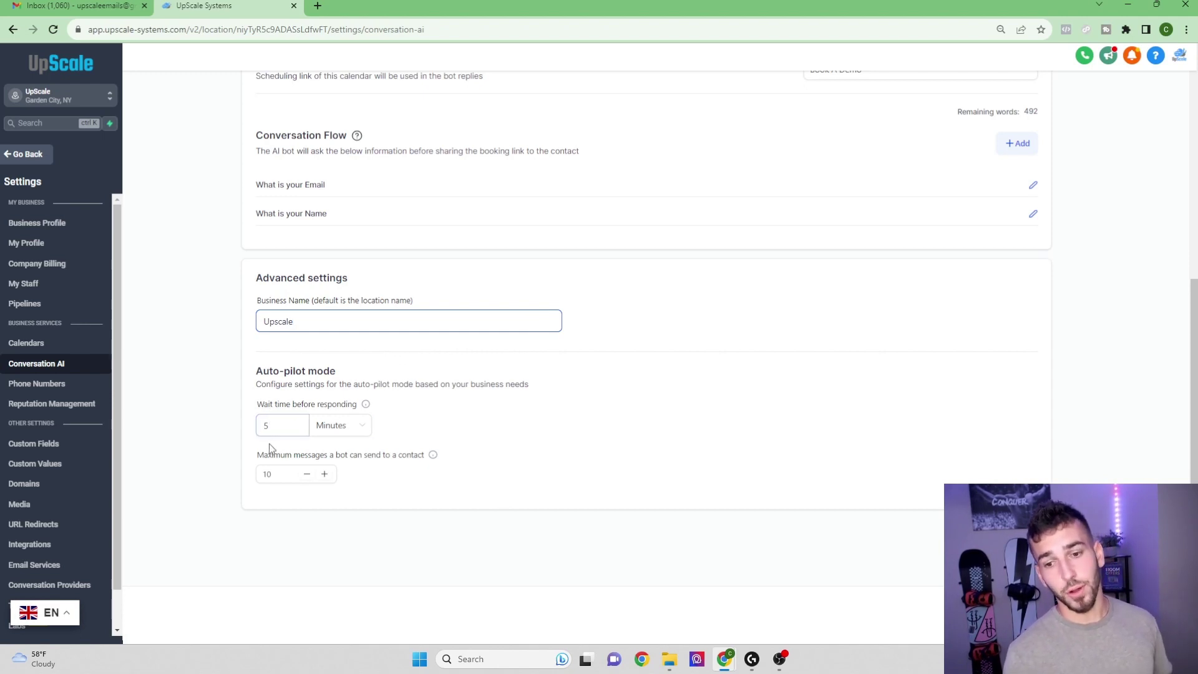
{"action": "left_click", "coordinate": [367, 431]}
{"action": "left_click", "coordinate": [283, 432]}
{"action": "key", "text": "BackSpace"}
{"action": "type", "text": "2"}
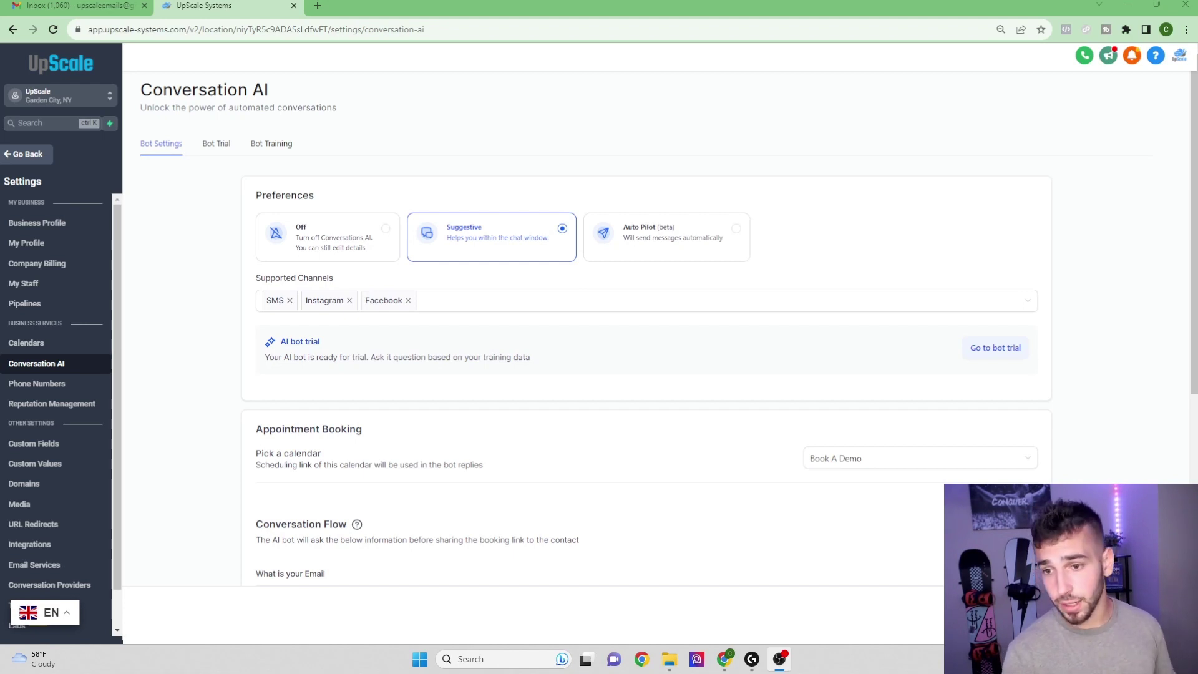
- Leave the sub-account settings and open the conversation with the incoming text "What is upscale"
{"action": "key", "text": "alt+Tab"}
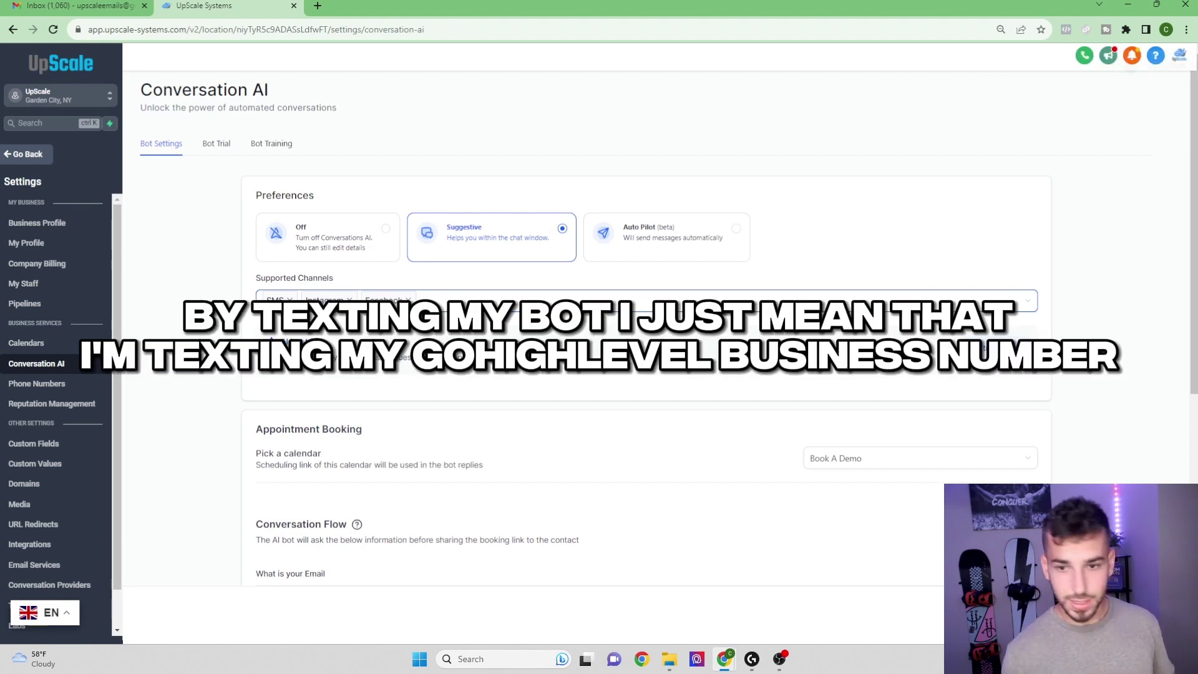
{"action": "left_click", "coordinate": [30, 156]}
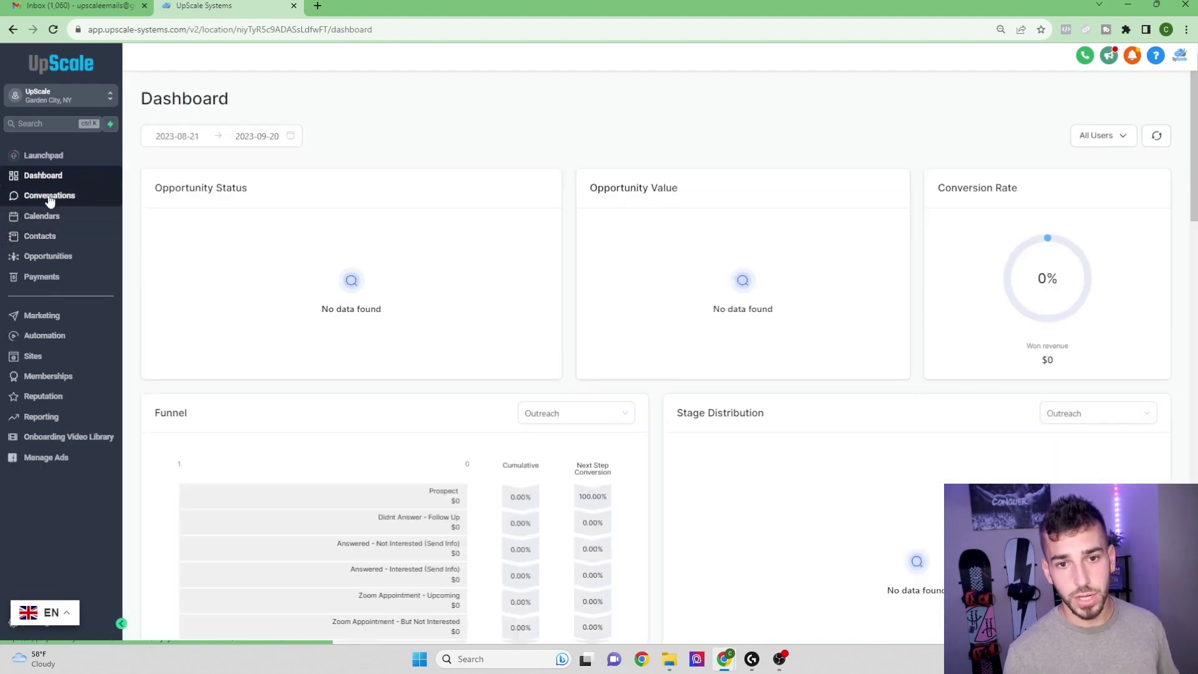
{"action": "left_click", "coordinate": [49, 198]}
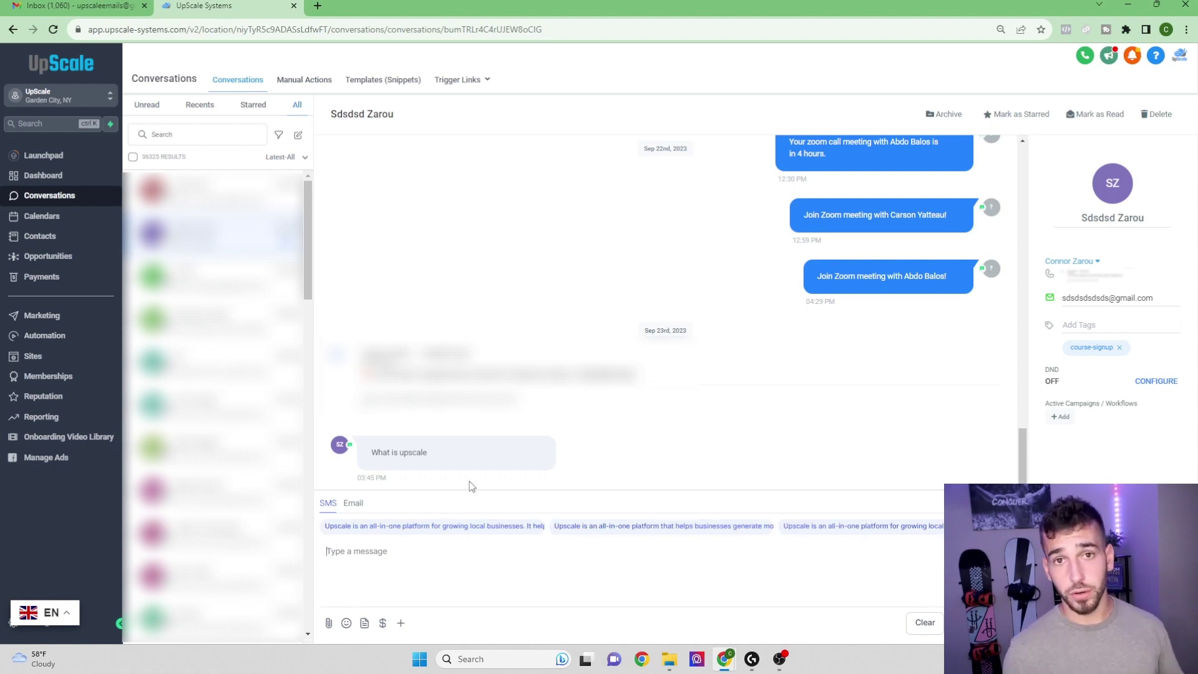
- Try the AI-suggested replies in the SMS message one after another, ending with the first suggestion as the draft
{"action": "left_click", "coordinate": [442, 528]}
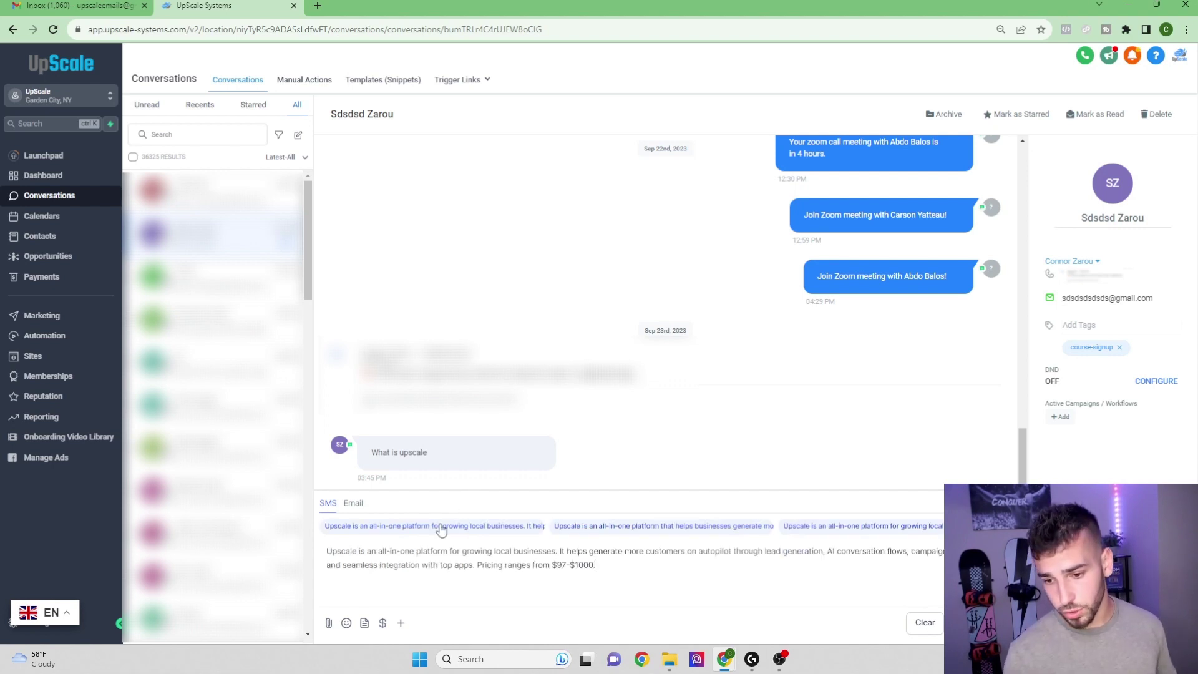
{"action": "left_click", "coordinate": [555, 529]}
{"action": "left_click", "coordinate": [744, 528]}
{"action": "left_click", "coordinate": [819, 527]}
{"action": "left_click", "coordinate": [634, 527]}
{"action": "left_click", "coordinate": [497, 530]}
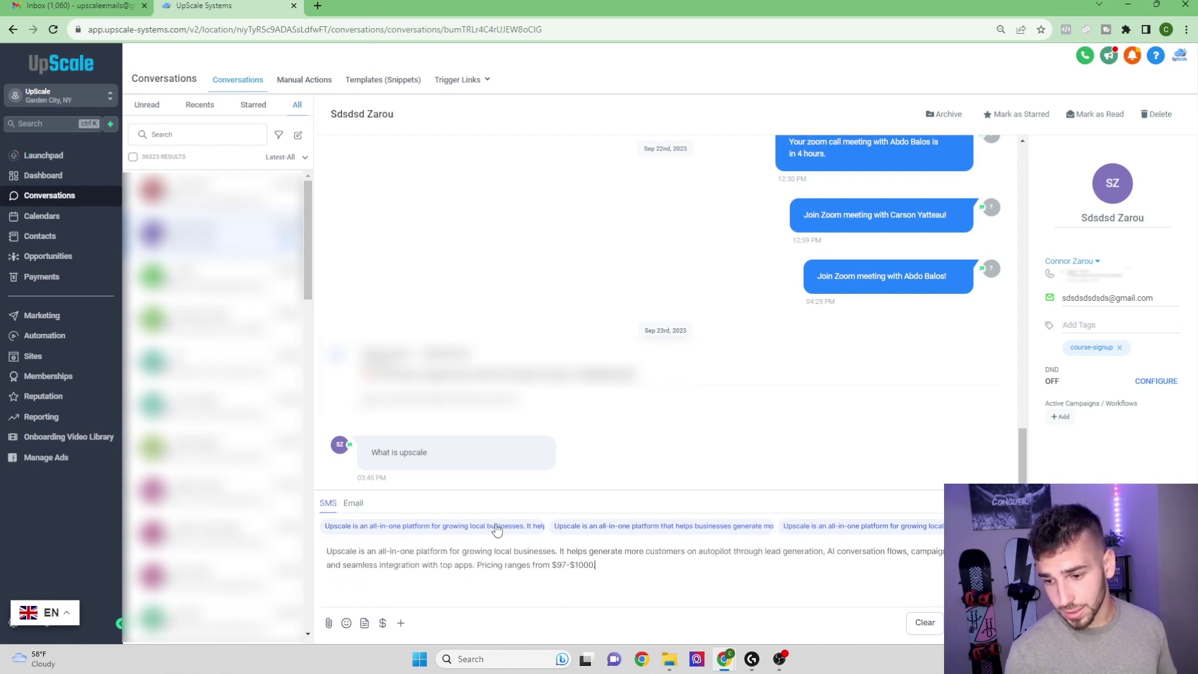